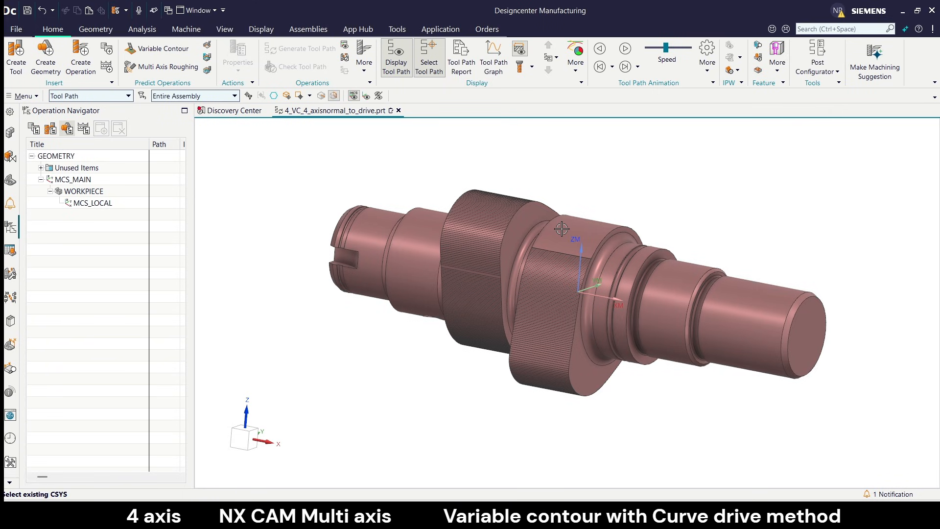
Examine the shaft and its two eccentric lobes from several angles.
scroll(627, 208, "up", 1)
scroll(550, 208, "down", 1)
middle_click_drag(574, 227, 579, 219)
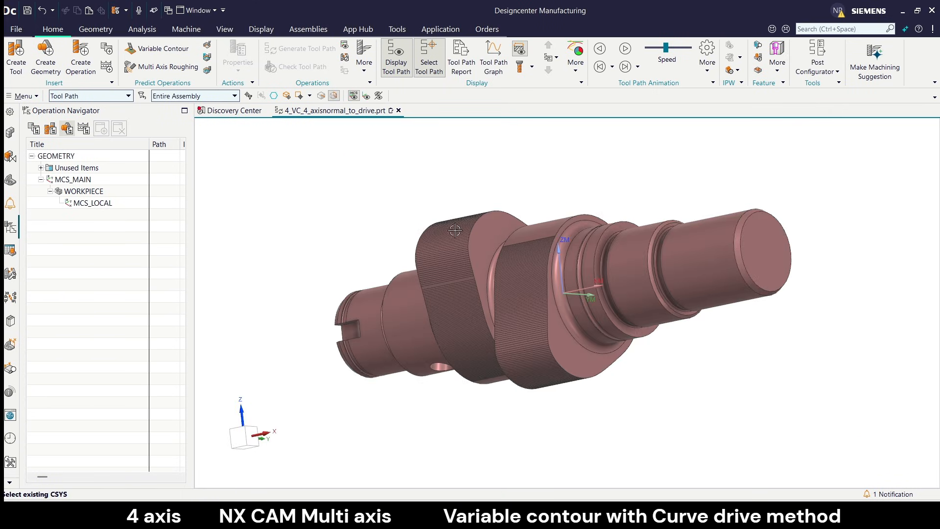
scroll(447, 224, "down", 1)
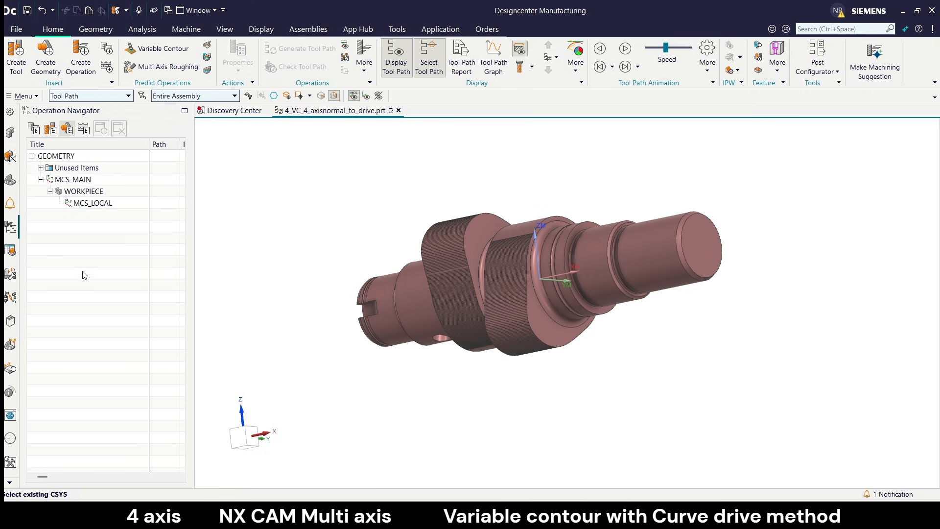
mouse_move(380, 233)
middle_mouse_down()
mouse_move(382, 258)
mouse_move(386, 246)
middle_mouse_up()
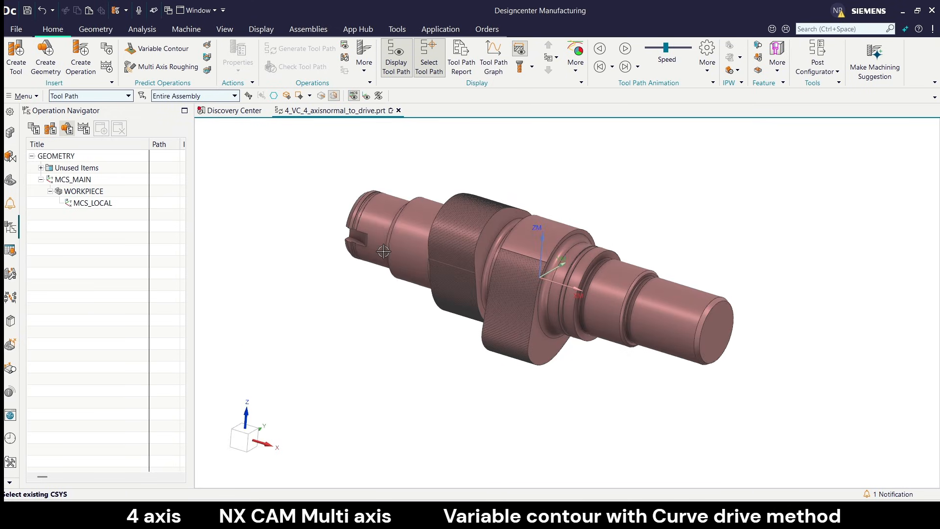
mouse_move(463, 219)
middle_mouse_down()
mouse_move(444, 233)
mouse_move(441, 226)
mouse_move(456, 216)
mouse_move(448, 223)
mouse_move(465, 223)
middle_mouse_up()
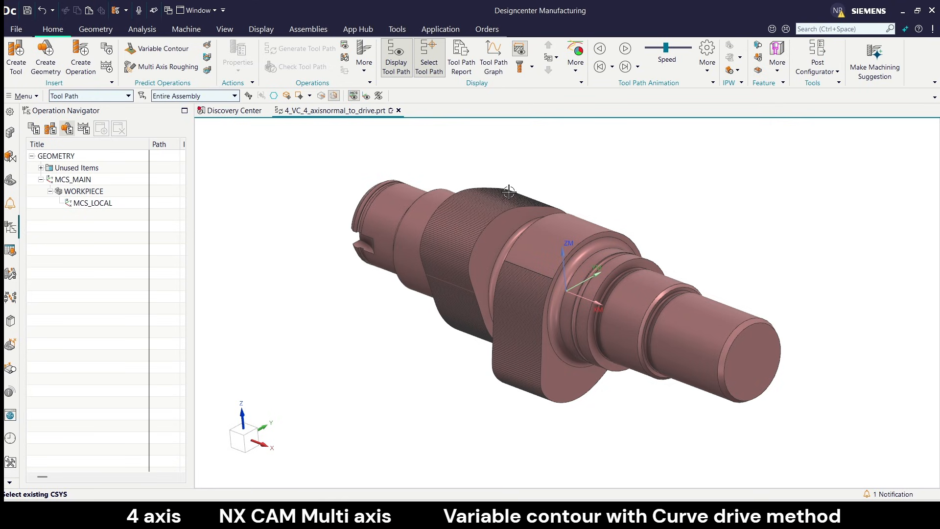
scroll(482, 201, "up", 1)
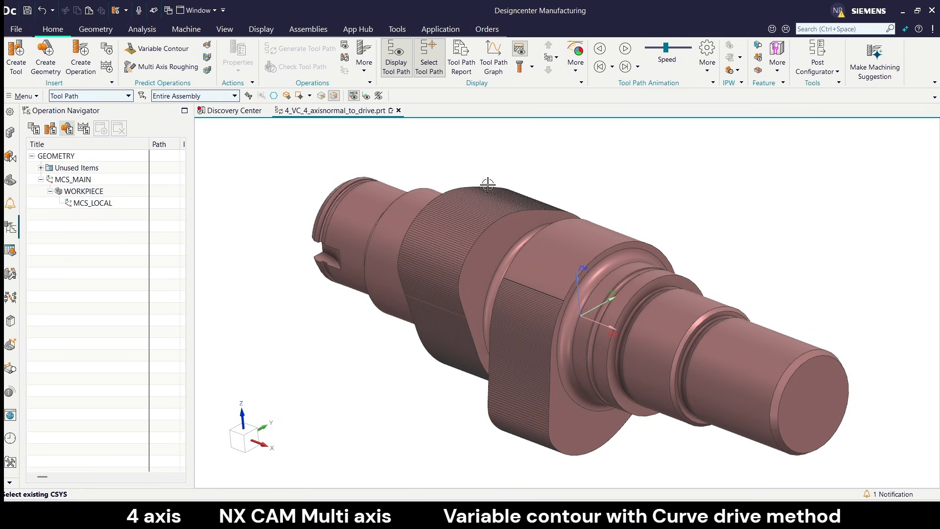
Create a one-plane view section across the shaft axis and move it through the front lobe to an offset of about -1.10 mm.
left_click(225, 30)
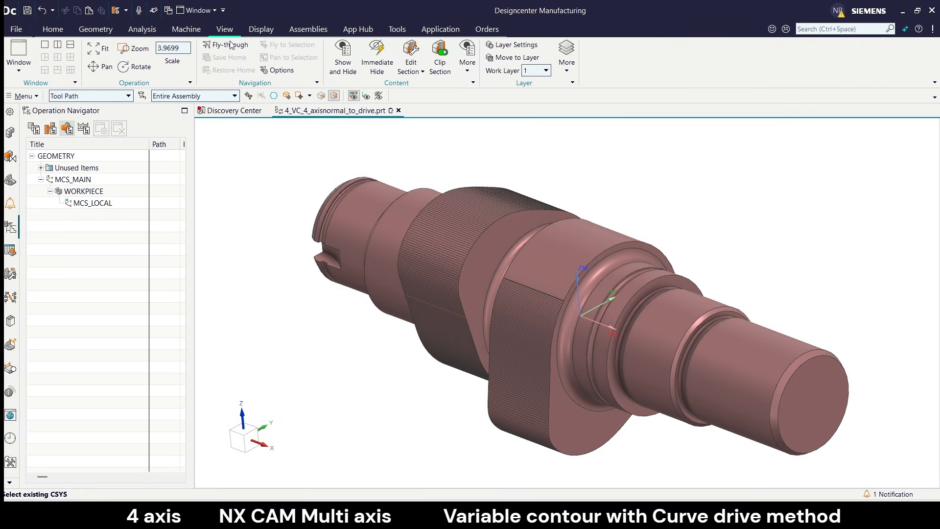
left_click(411, 57)
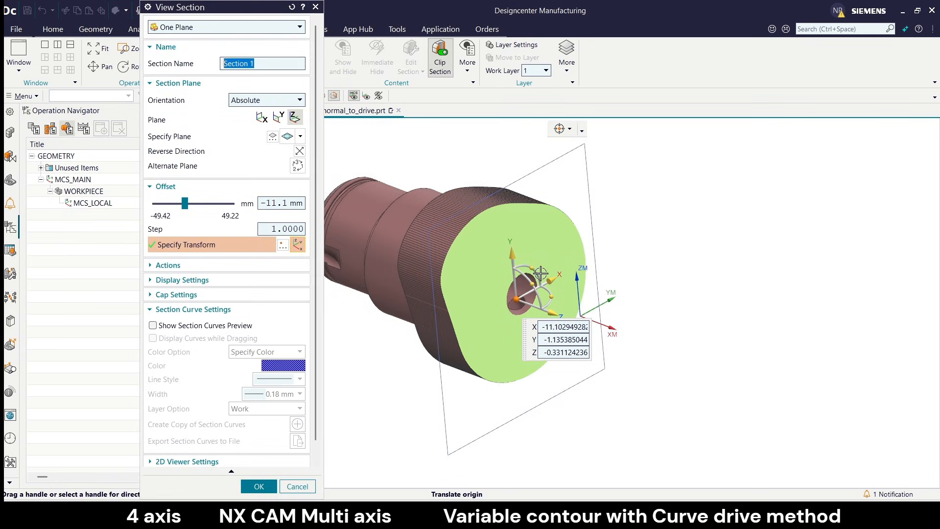
middle_click_drag(507, 230, 460, 275)
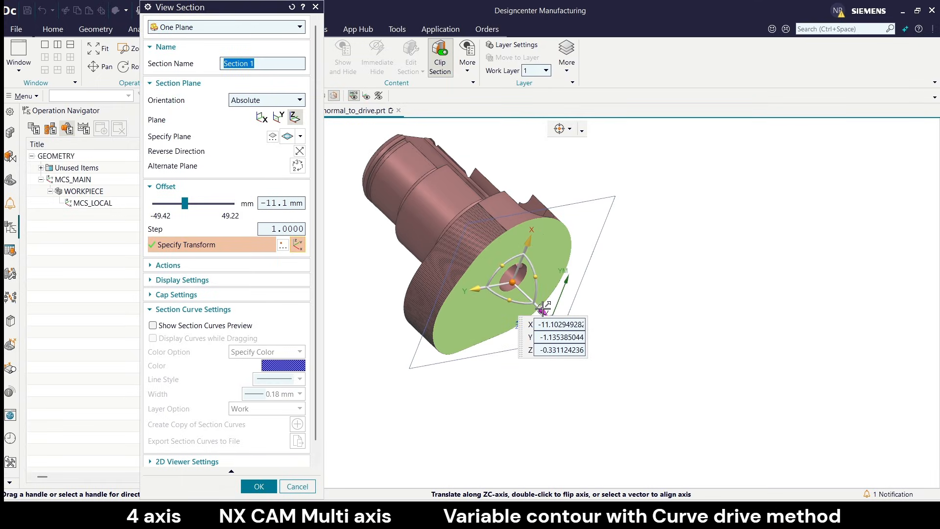
left_click_drag(542, 312, 579, 345)
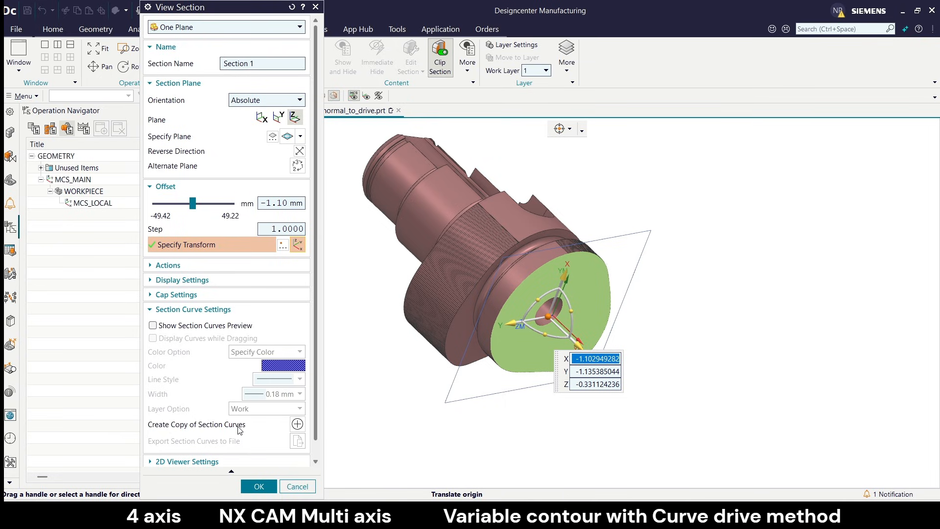
Create a copy of the section curves on the front lobe's cut face and accept the view section.
left_click(297, 424)
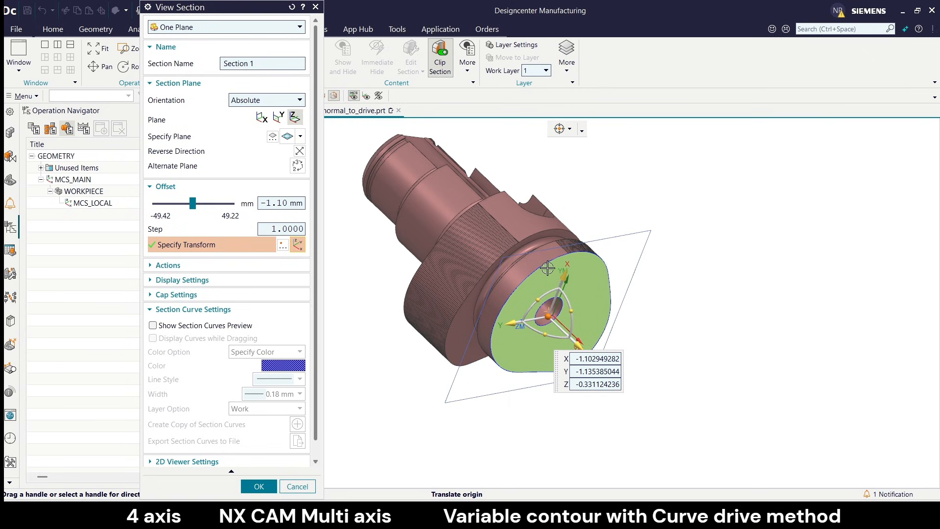
scroll(514, 381, "up", 2)
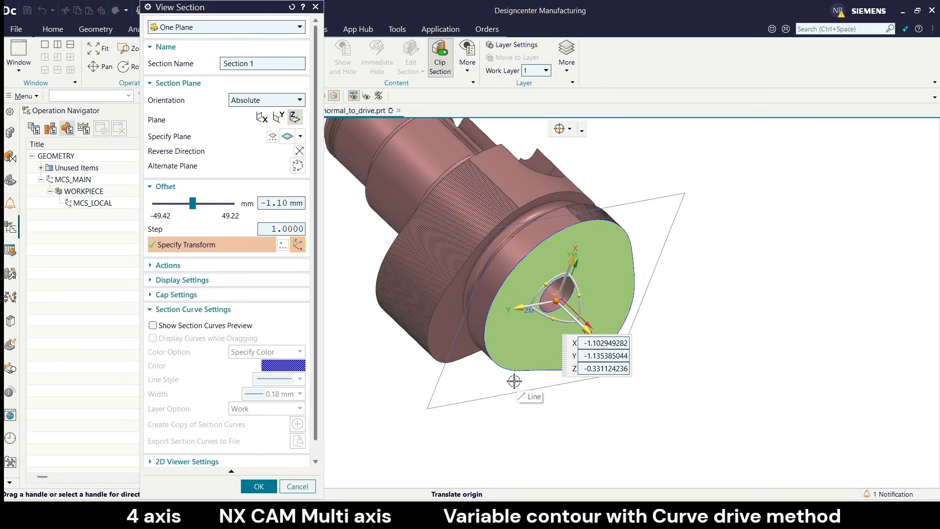
middle_click_drag(514, 381, 502, 357)
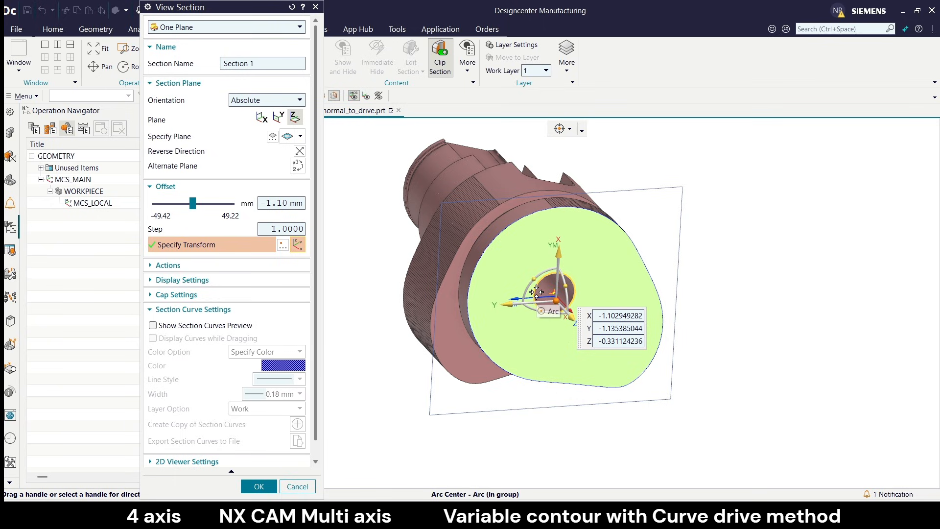
scroll(536, 293, "up", 3)
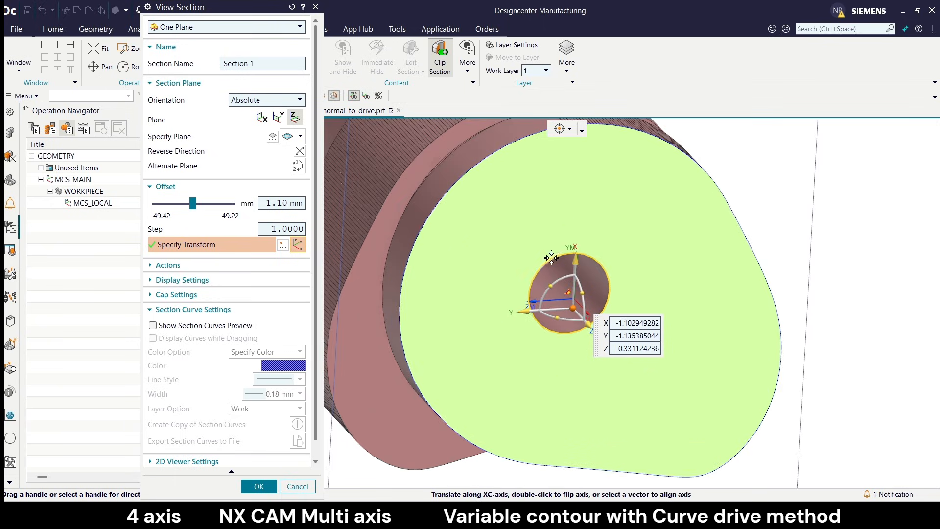
scroll(544, 253, "down", 2)
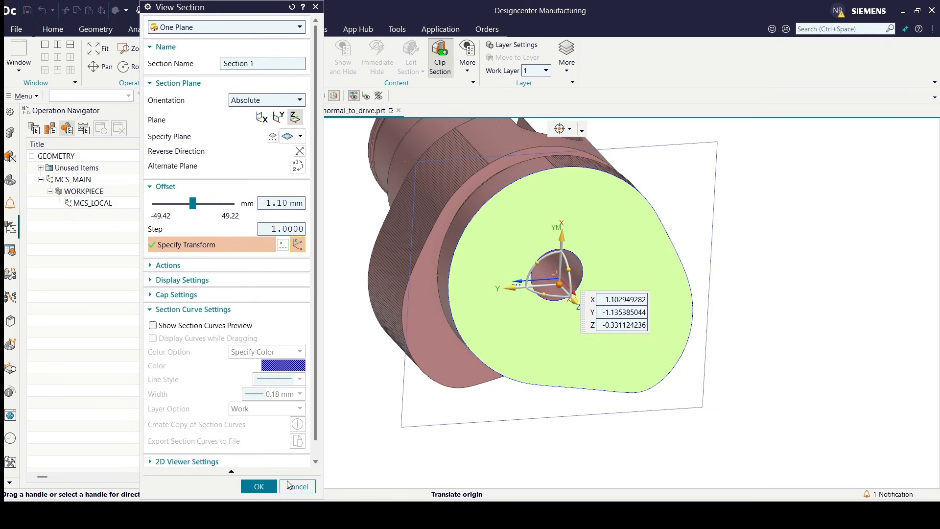
left_click(258, 486)
Turn off section clipping to show the whole shaft and check the copied section curve around the front lobe.
middle_click_drag(465, 327, 540, 260)
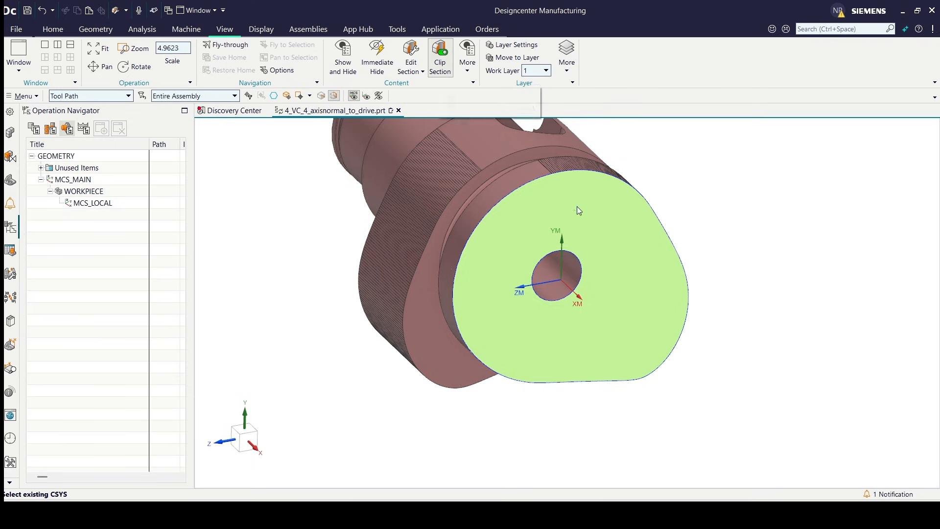
left_click(440, 70)
scroll(518, 275, "down", 3)
mouse_move(517, 275)
middle_mouse_down()
mouse_move(513, 309)
mouse_move(515, 289)
middle_mouse_up()
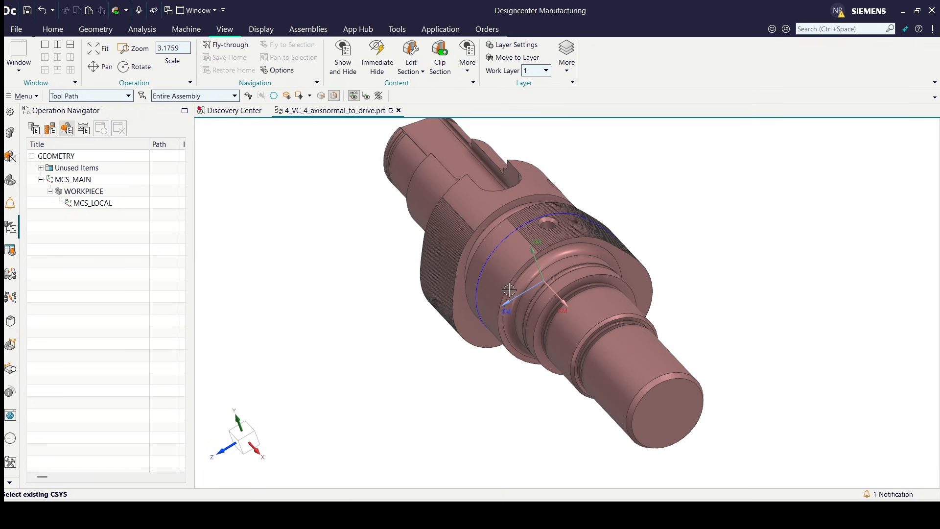
scroll(506, 241, "up", 2)
middle_click_drag(506, 242, 539, 228)
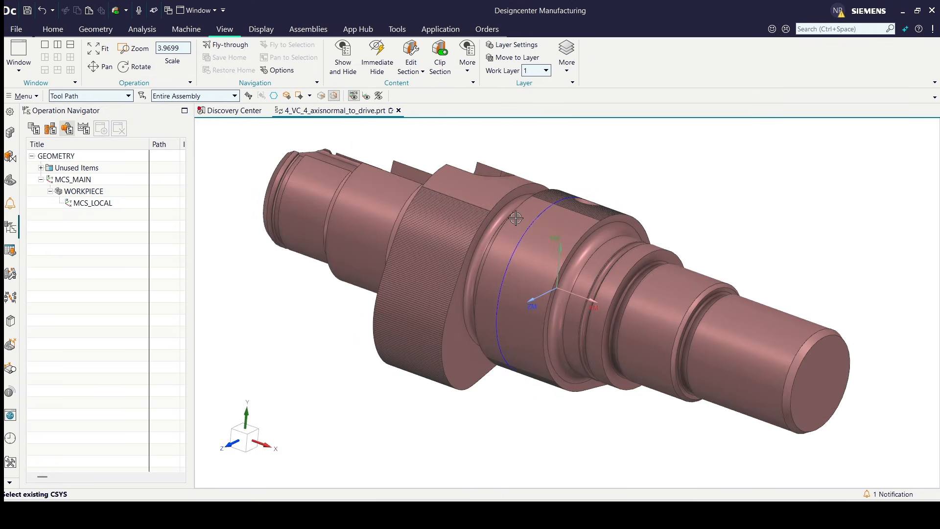
Review the MCS_MAIN settings and its available clearance options without changing them.
double_click(73, 179)
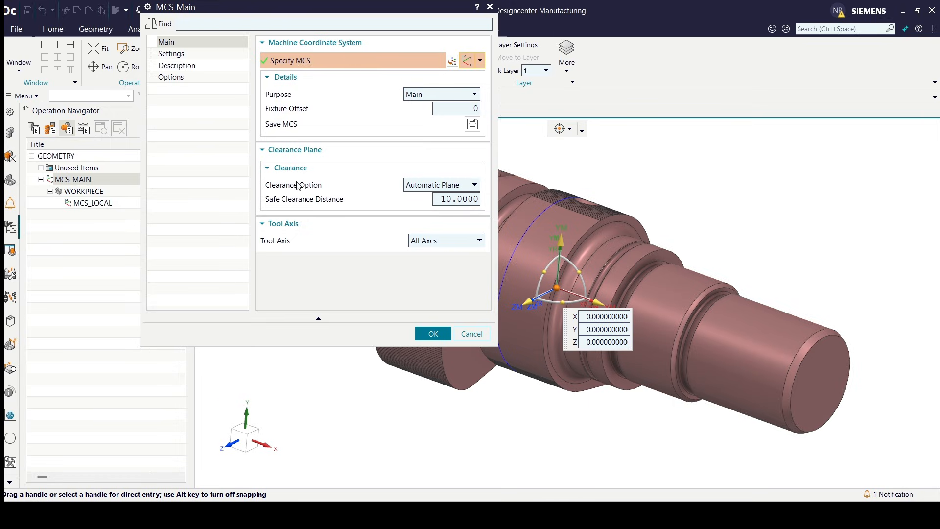
left_click(420, 186)
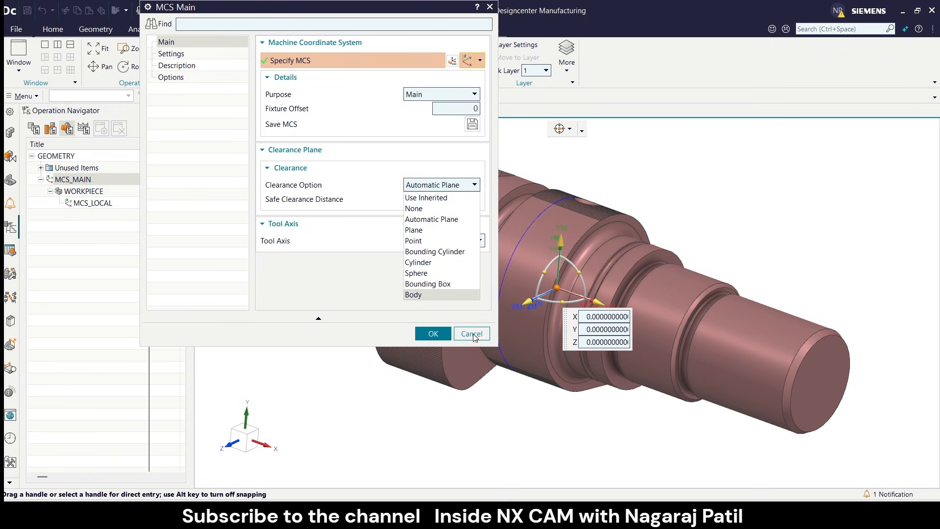
left_click(431, 188)
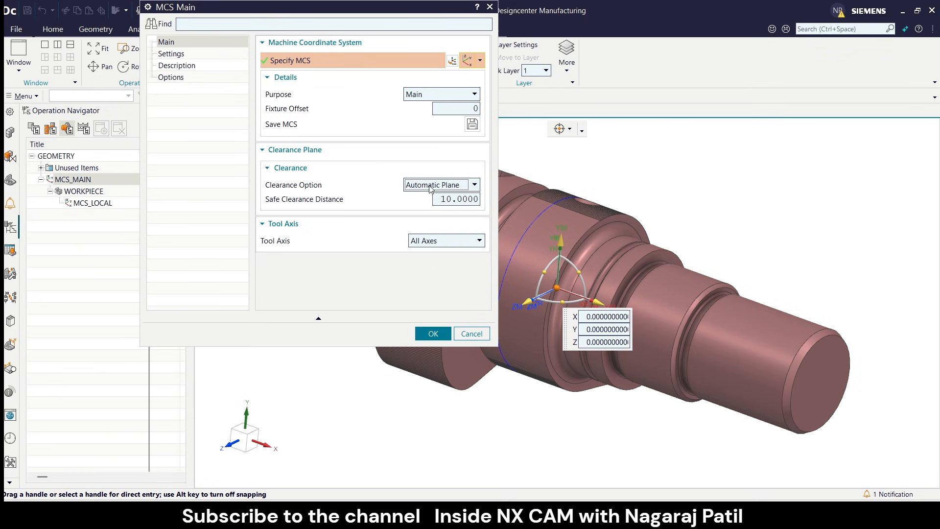
left_click(471, 335)
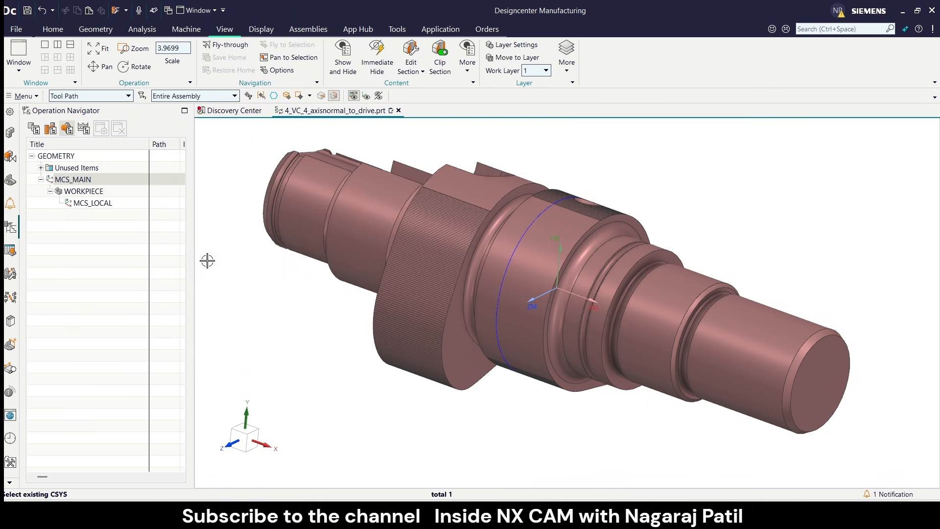
Check which body is assigned as the part geometry of WORKPIECE.
double_click(87, 191)
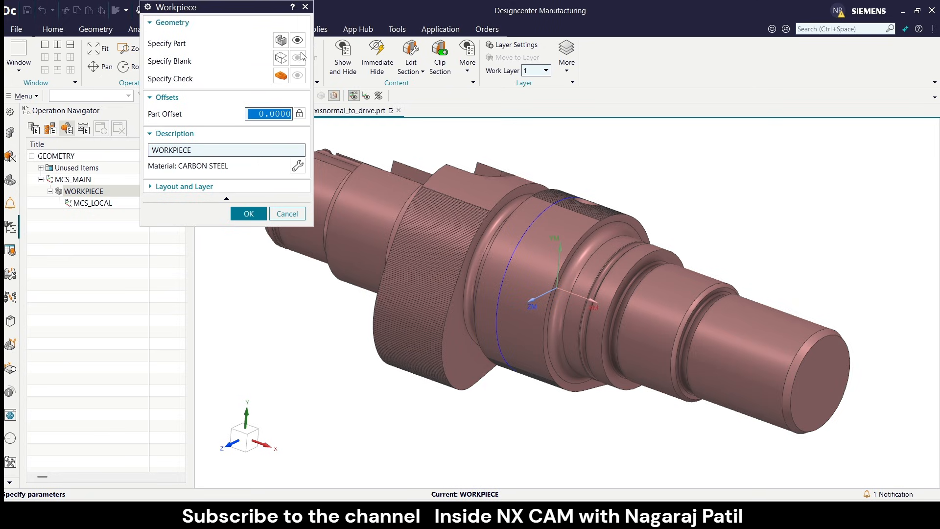
left_click(280, 39)
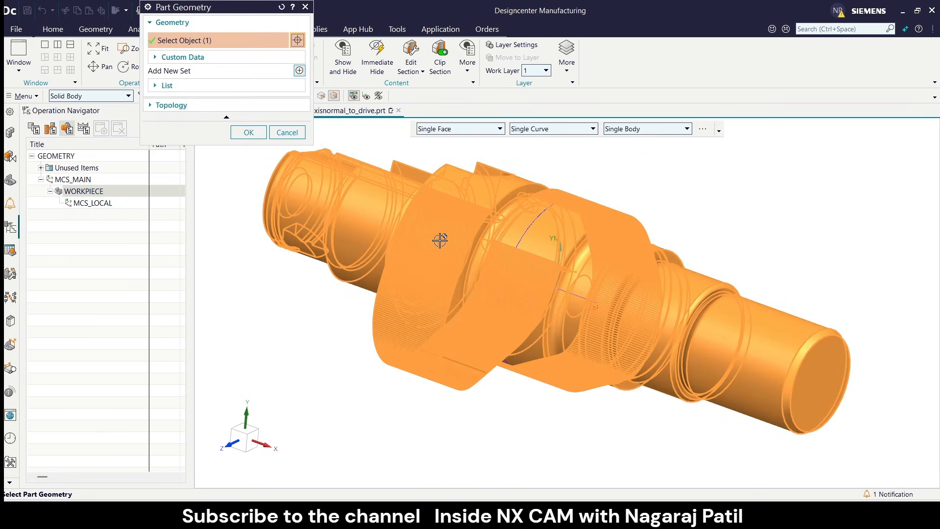
left_click(288, 132)
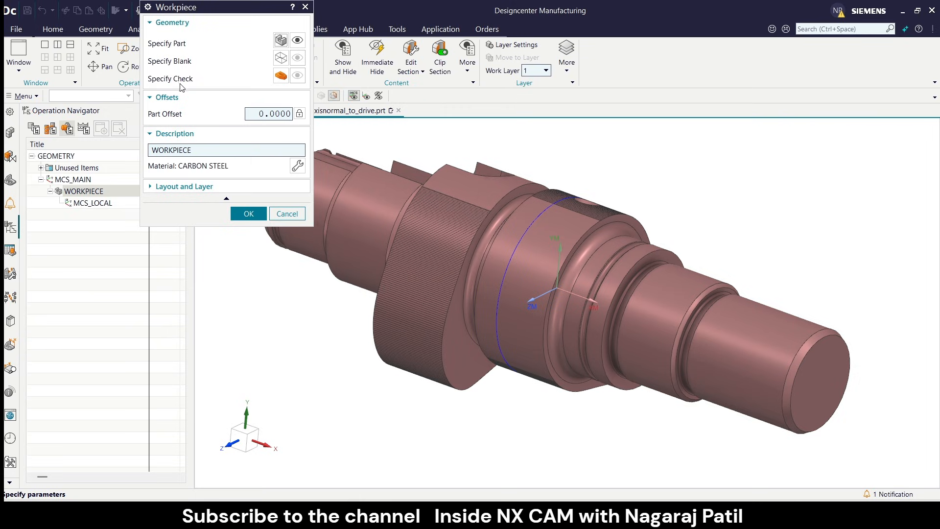
left_click(248, 213)
left_click(84, 194)
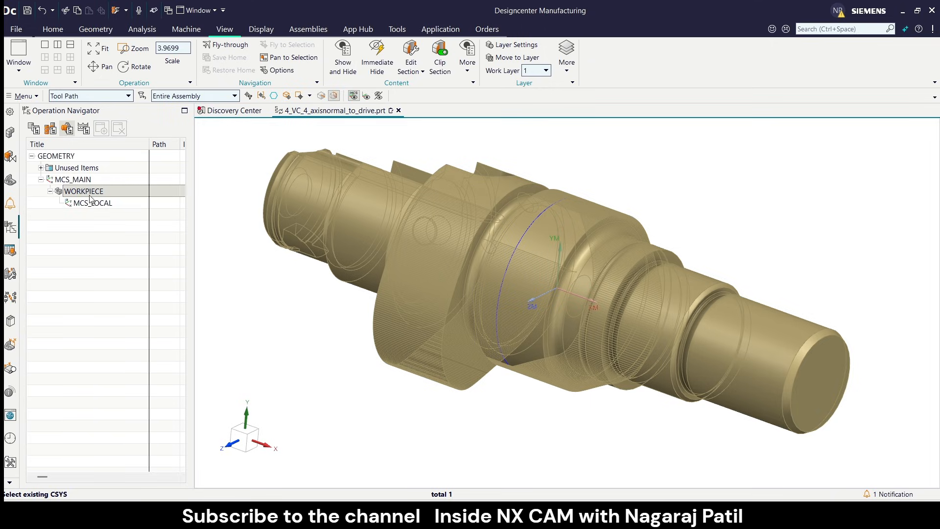
Set the special output of MCS_LOCAL to Fixture Offset.
left_click(90, 204)
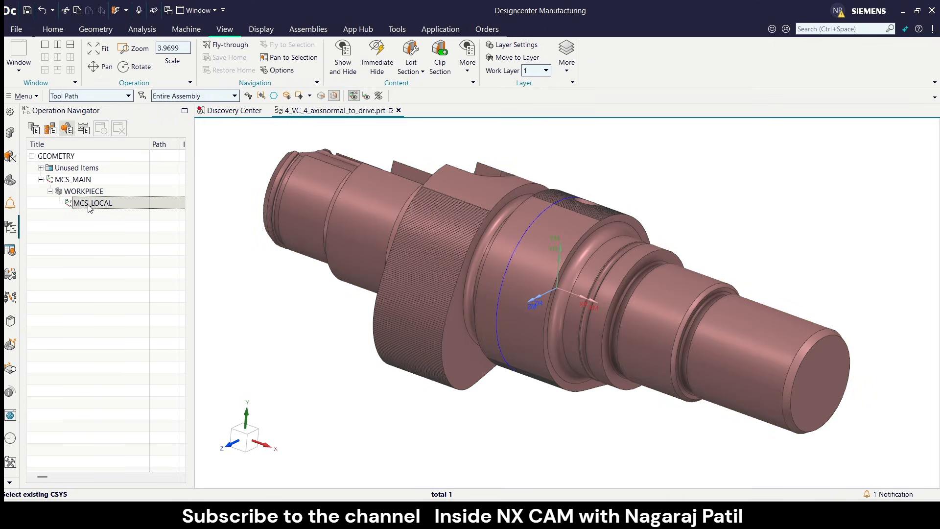
left_click(89, 205)
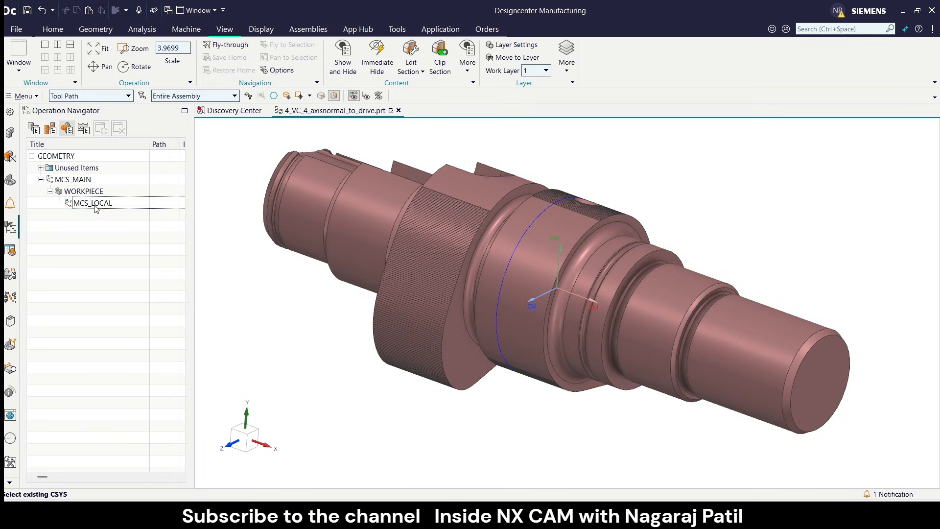
double_click(93, 203)
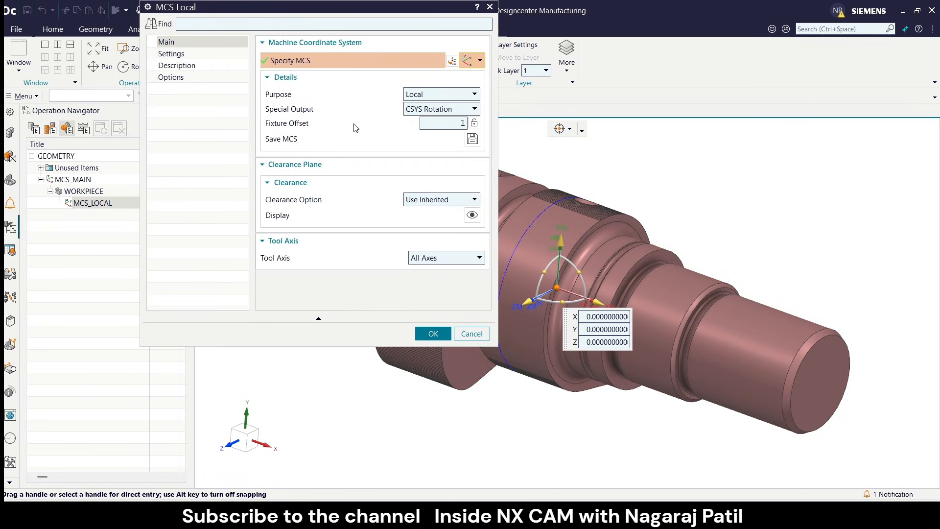
left_click(424, 111)
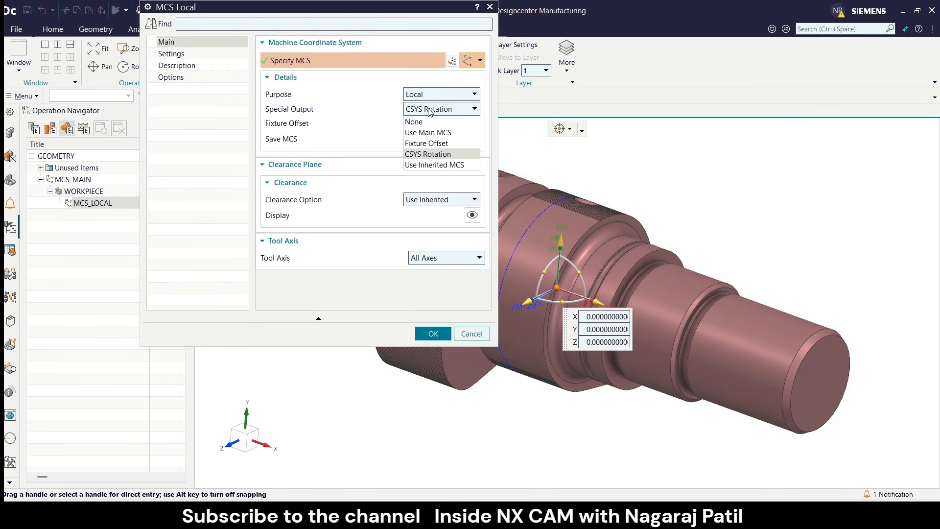
left_click(435, 144)
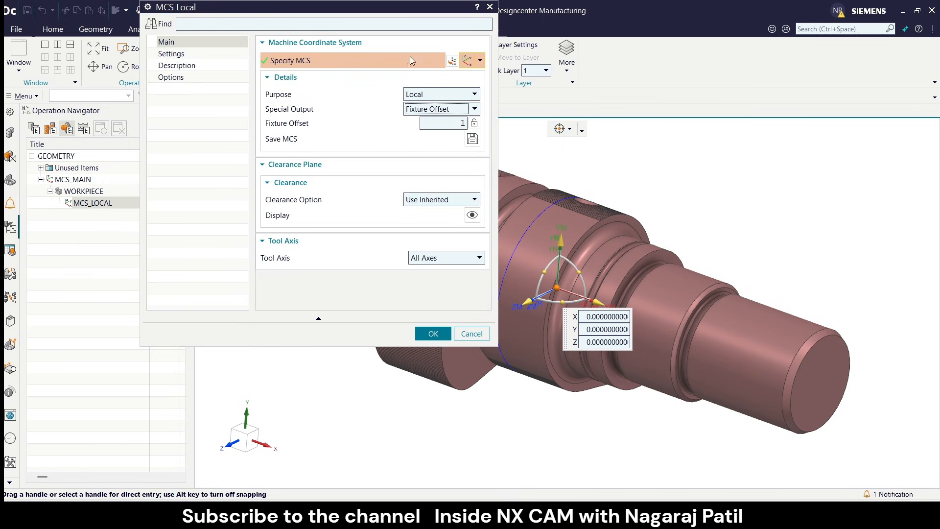
left_click_drag(383, 10, 262, 42)
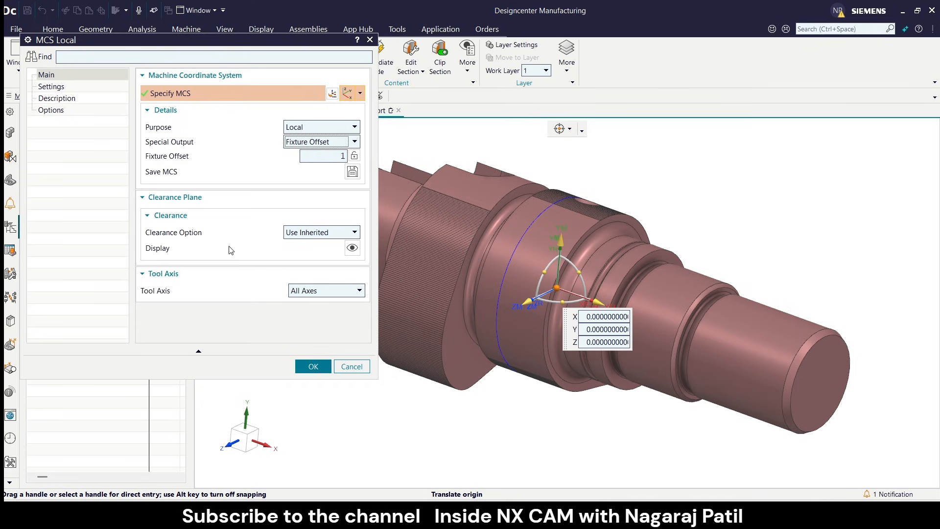
left_click(313, 366)
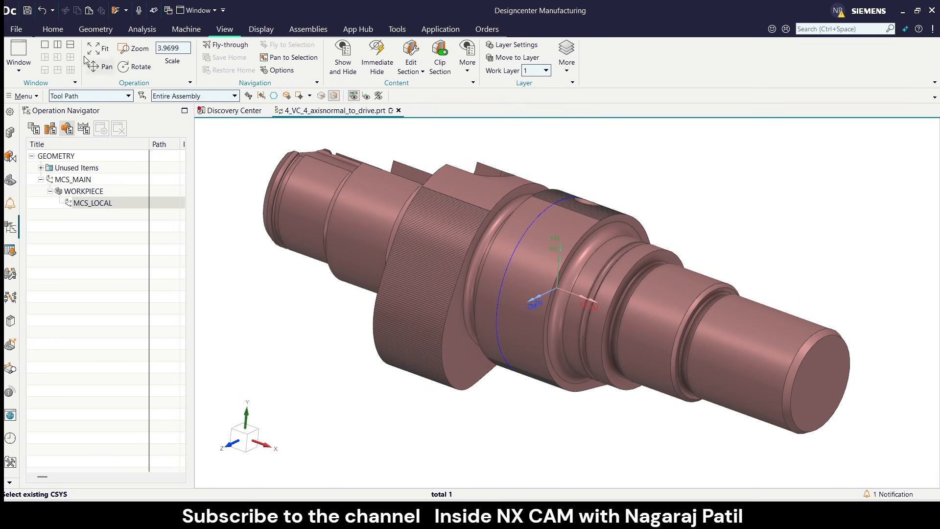
Create a mill_multi-axis Variable Contour operation under MCS_LOCAL with program NC_PROGRAM and method METHOD.
left_click(53, 29)
left_click(80, 56)
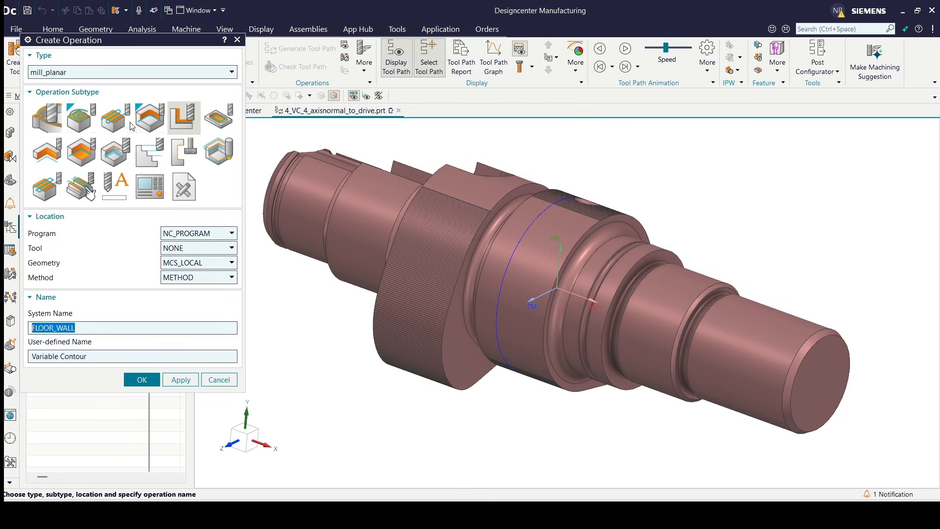
left_click_drag(111, 48, 190, 61)
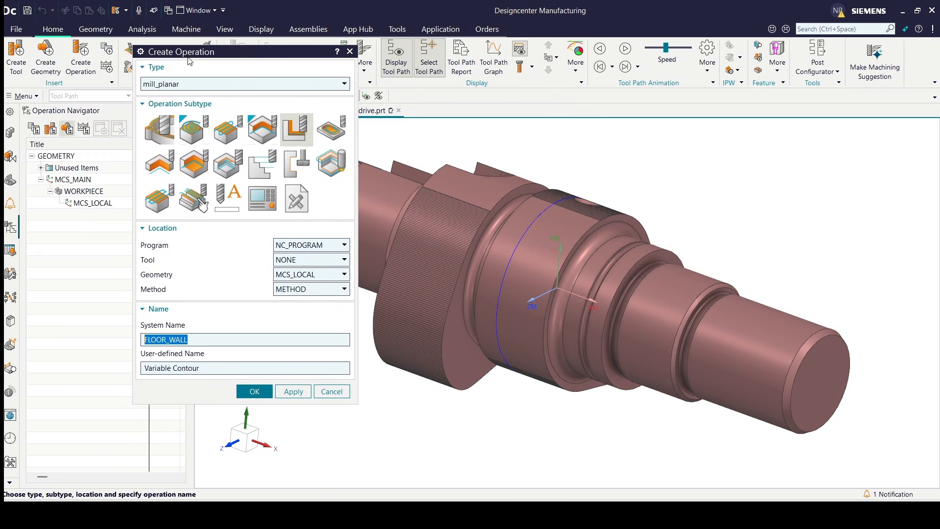
left_click(186, 85)
left_click(186, 142)
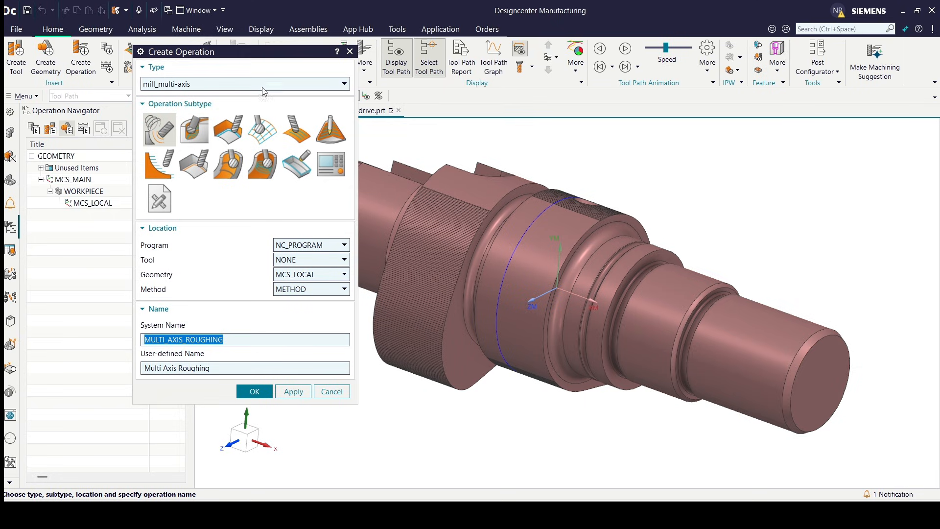
left_click(301, 134)
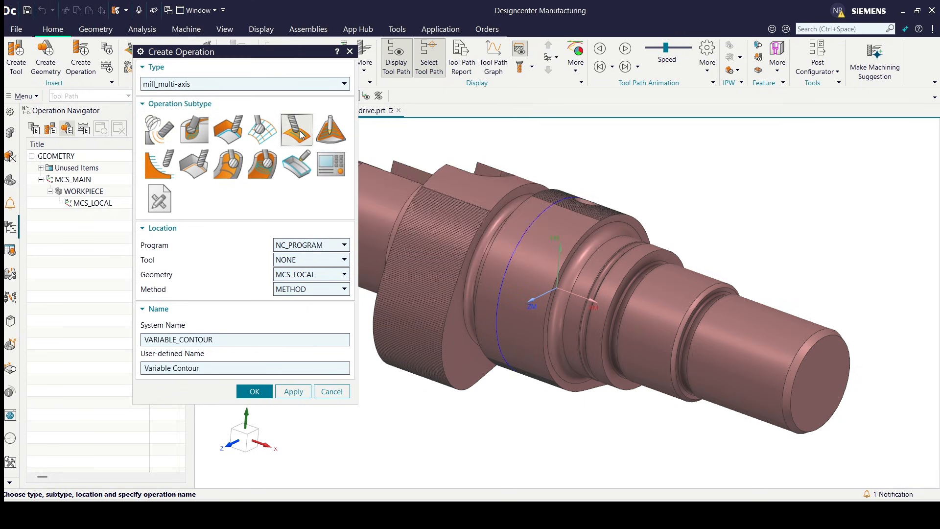
left_click(255, 392)
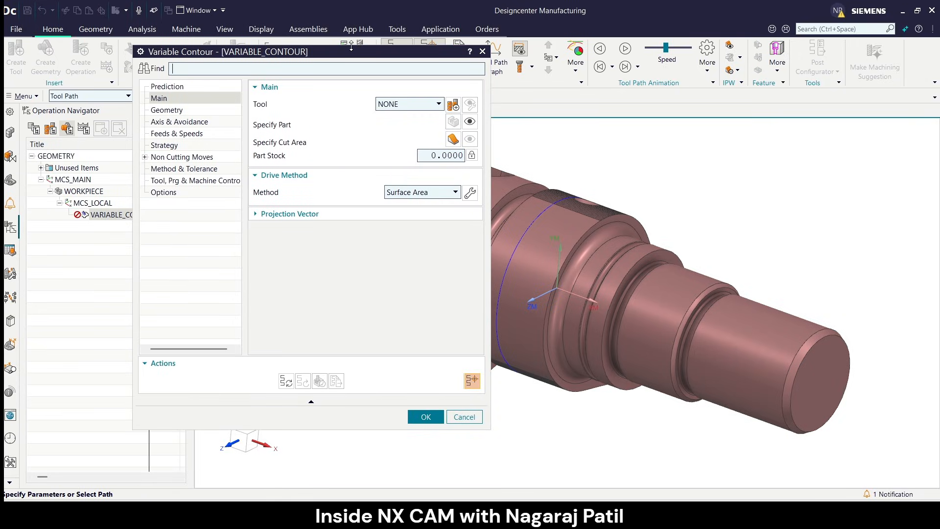
Create a new mill_multi-axis tool of subtype MILL for the operation and name it MILL16_R0.
left_click_drag(351, 49, 295, 78)
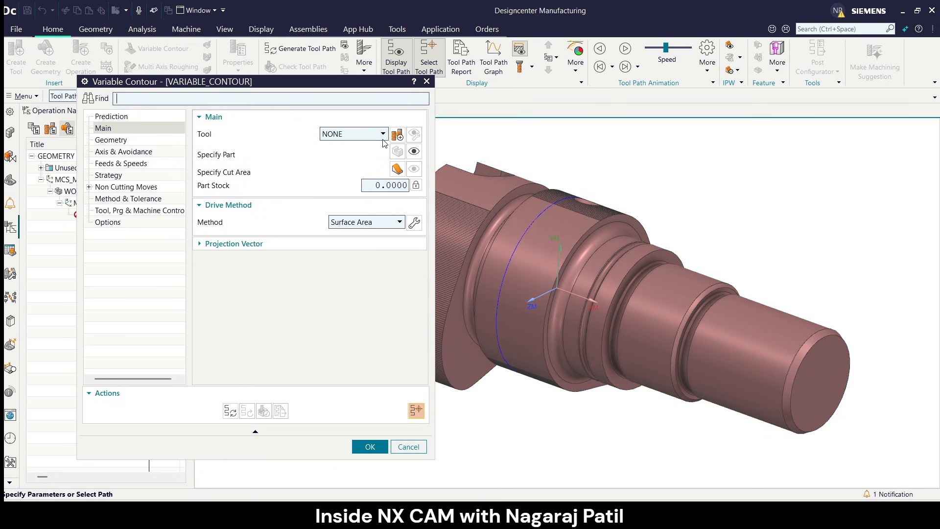
left_click(397, 136)
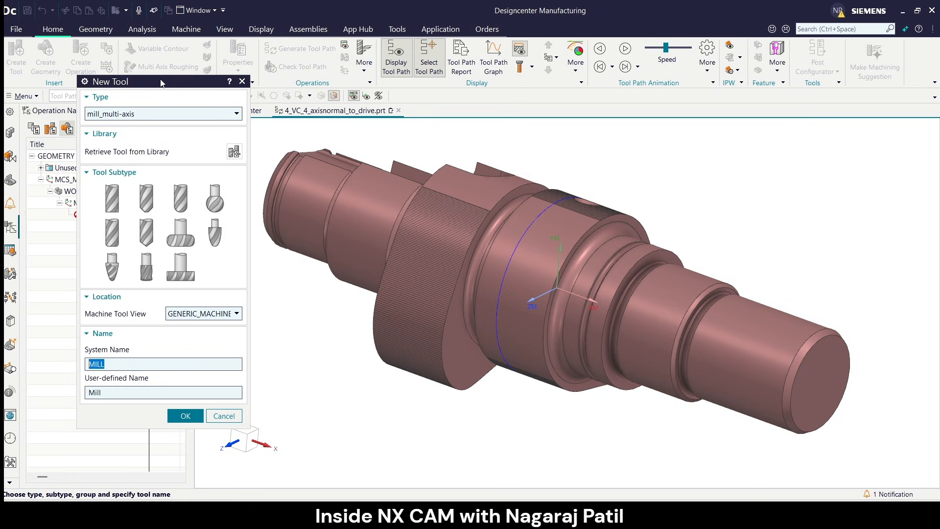
left_click_drag(161, 82, 257, 59)
left_click(208, 171)
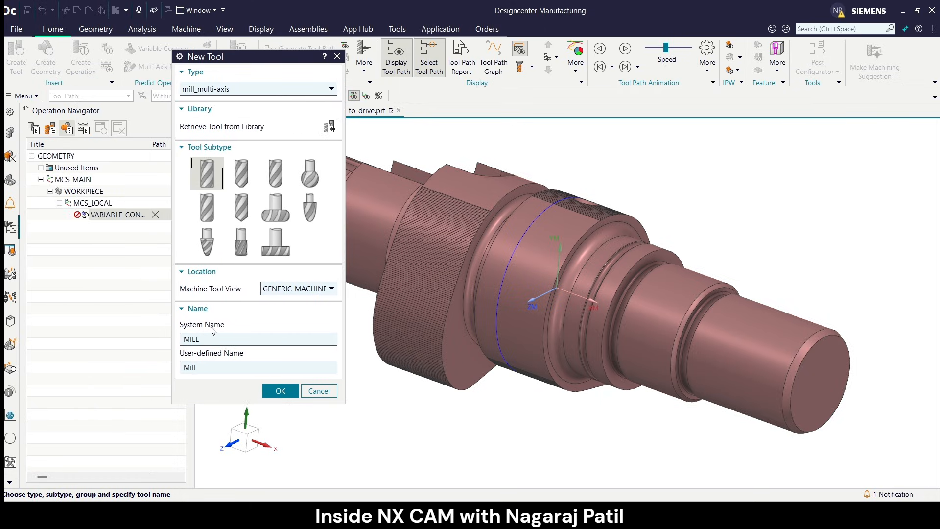
left_click(210, 339)
left_click(278, 390)
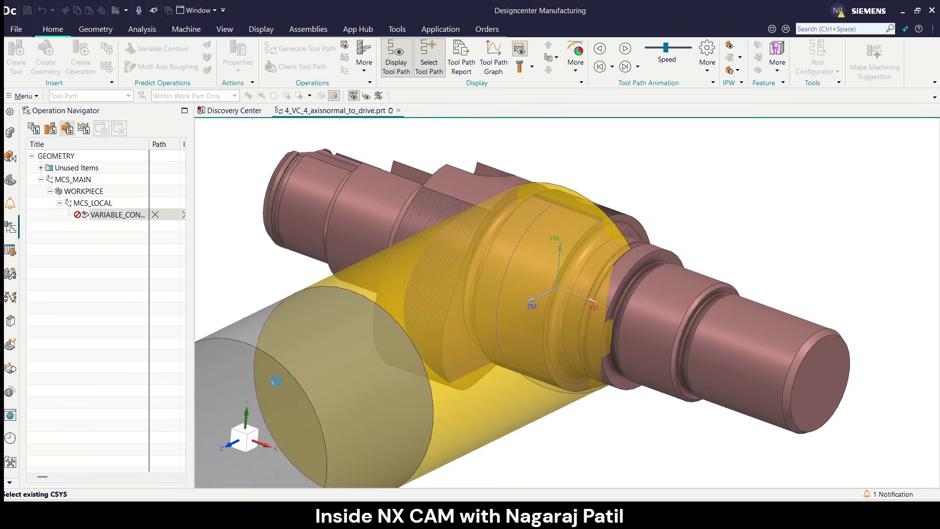
Set the mill's diameter to 16, its tool number to 2 and its adjust register to 2.
type("16")
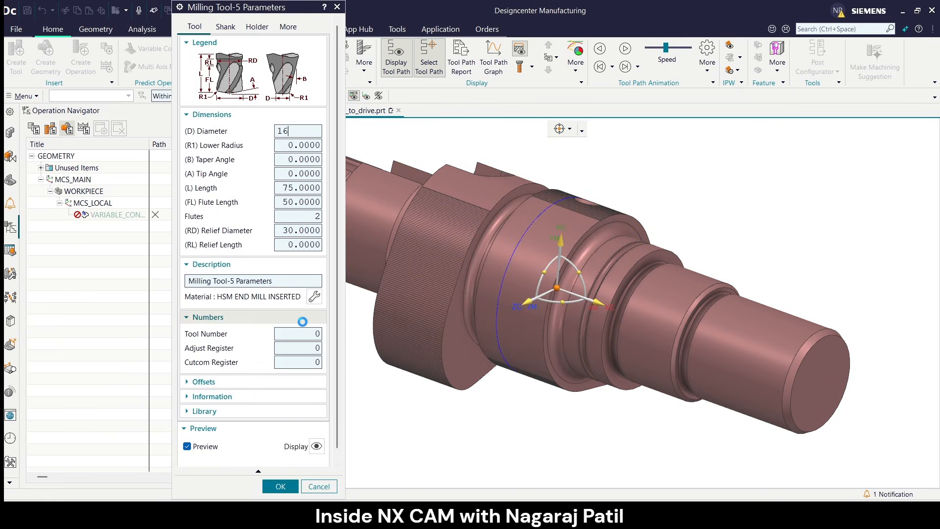
scroll(616, 187, "down", 2)
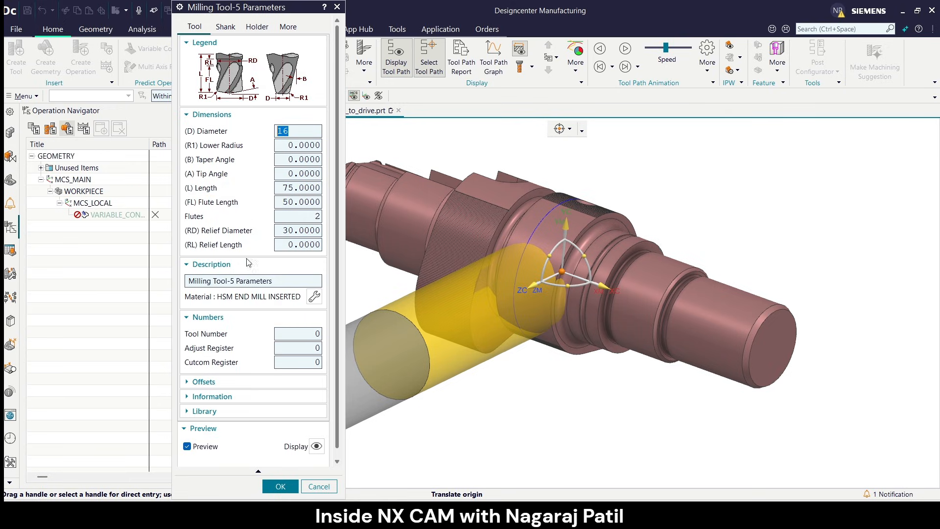
left_click(287, 334)
type("2")
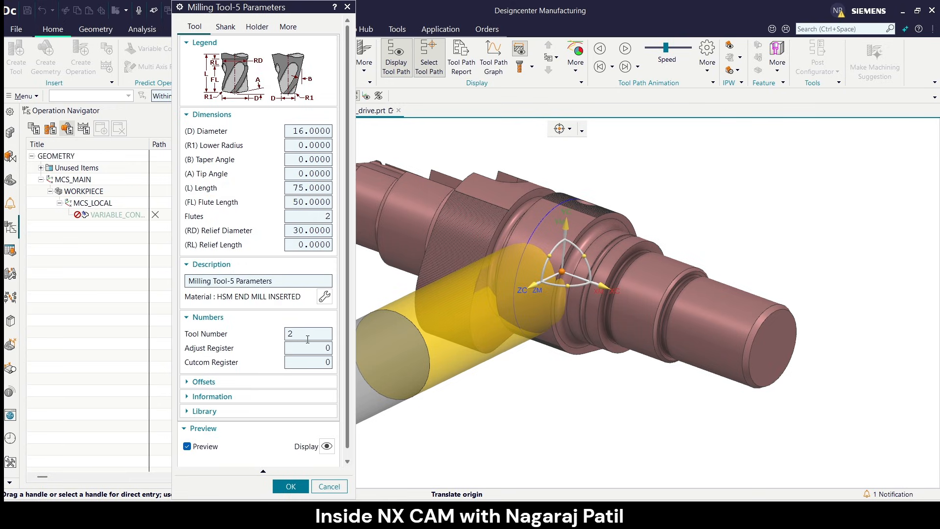
left_click(315, 348)
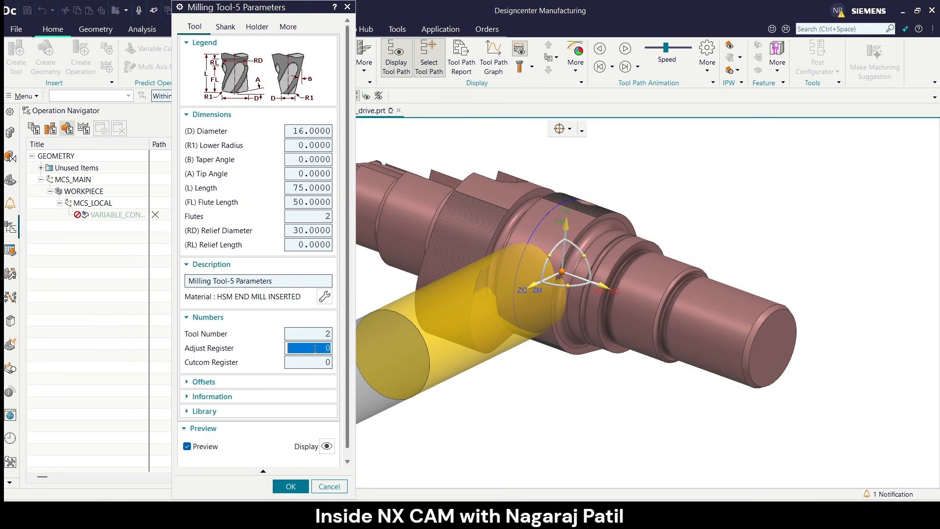
type("2")
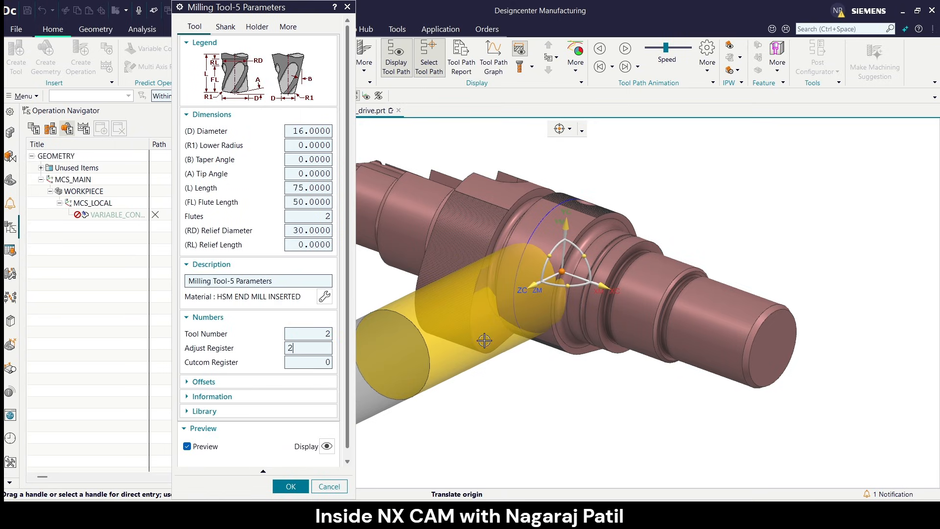
left_click(292, 486)
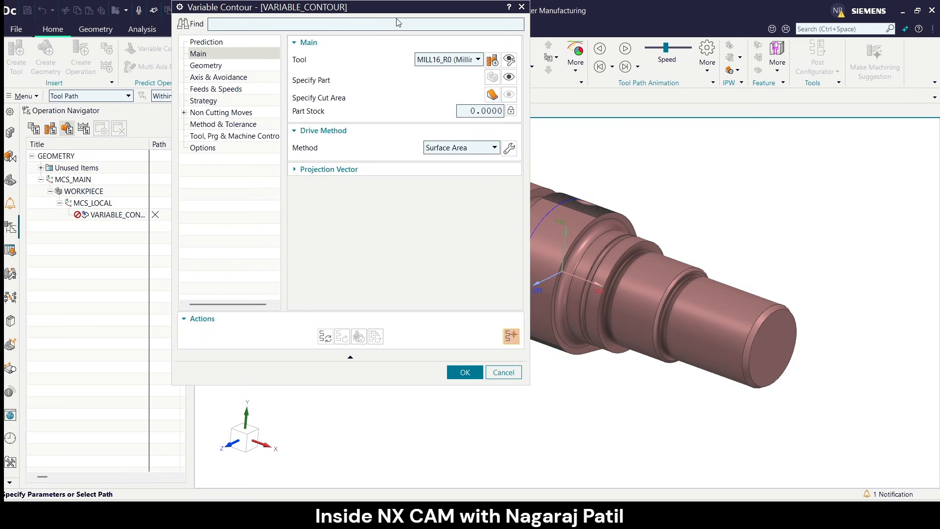
Display the part geometry that the Variable Contour operation inherits to check which body is assigned.
left_click_drag(395, 13, 280, 55)
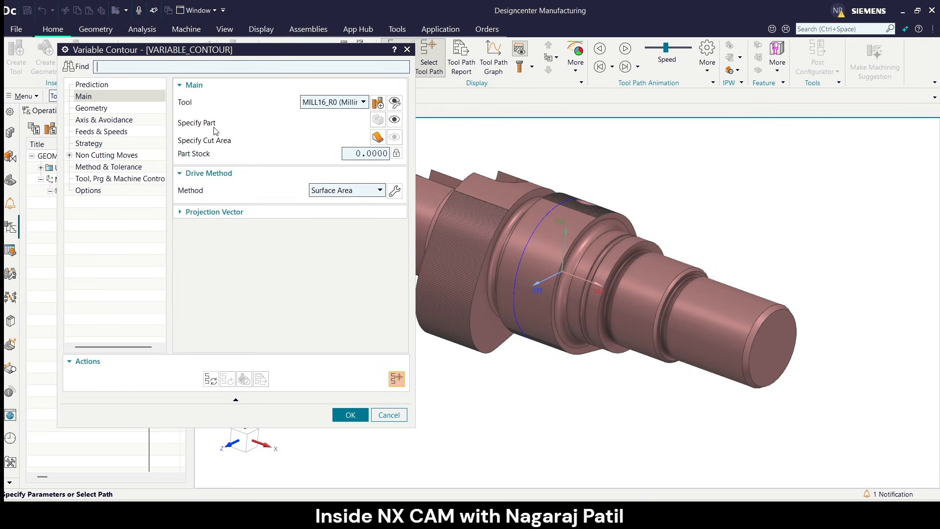
left_click(394, 119)
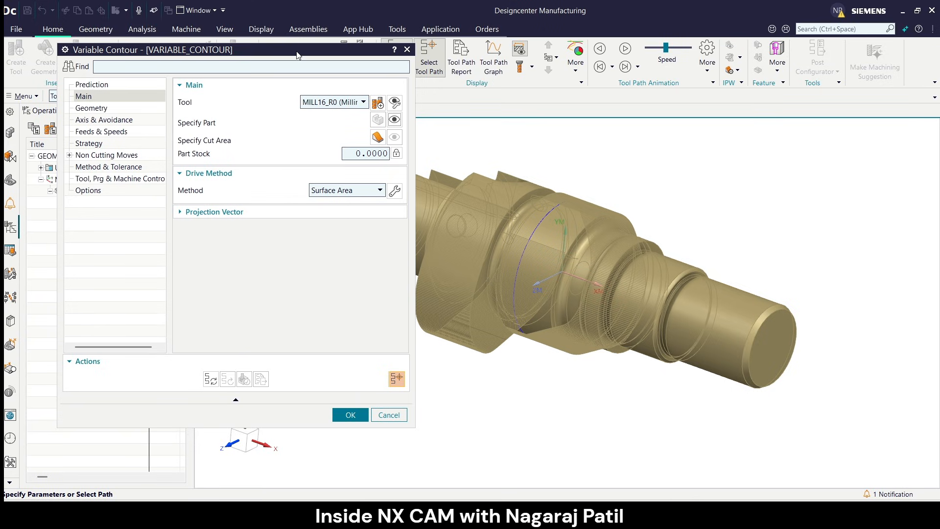
left_click_drag(298, 49, 357, 75)
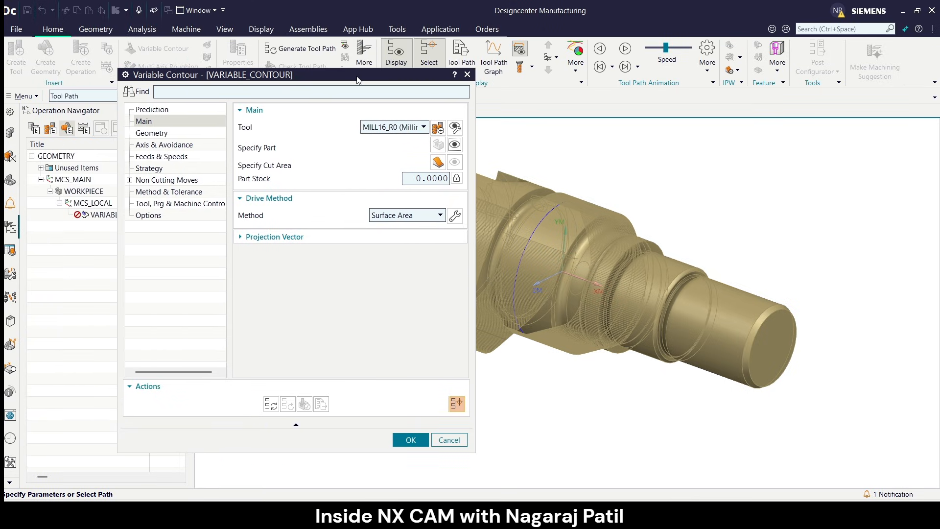
Specify the cut area by selecting all outer faces around the front lobe with the Tangent Faces rule.
left_click(437, 163)
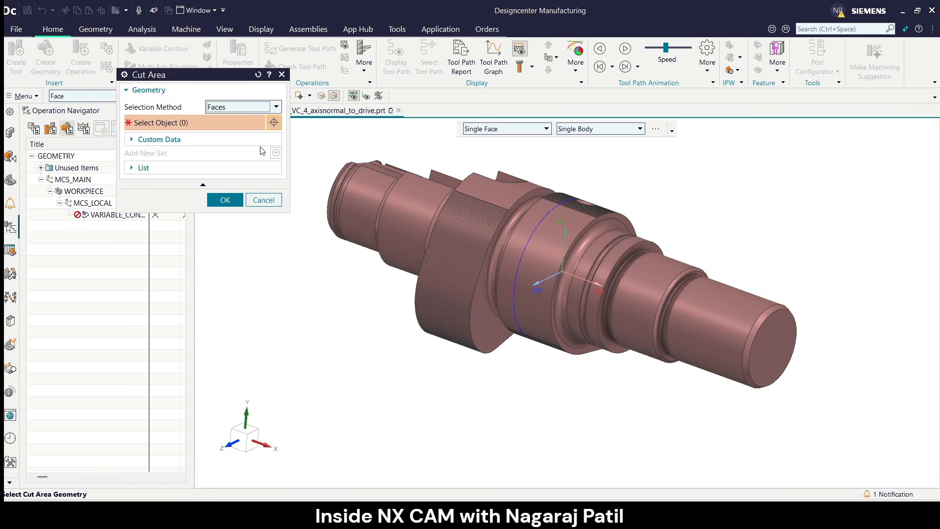
left_click_drag(215, 83, 276, 99)
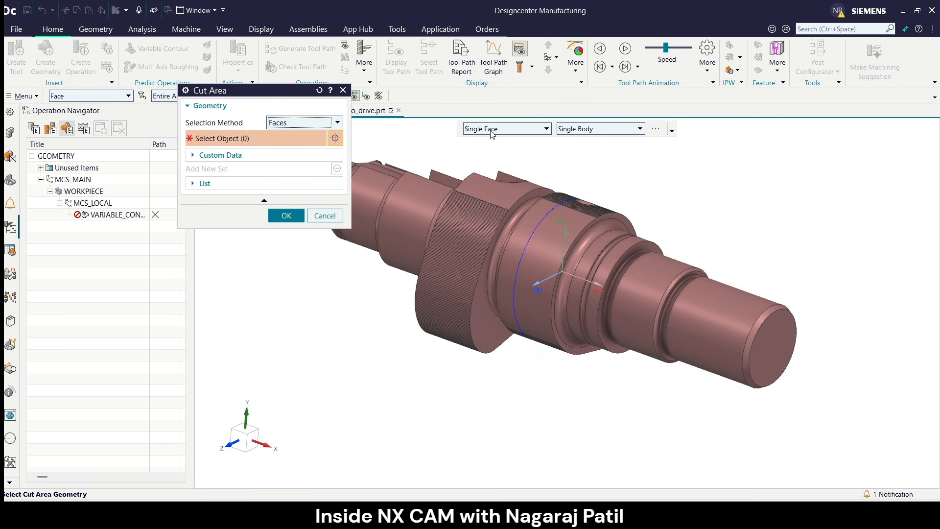
scroll(519, 194, "up", 3)
middle_click_drag(586, 209, 577, 230)
scroll(560, 225, "up", 3)
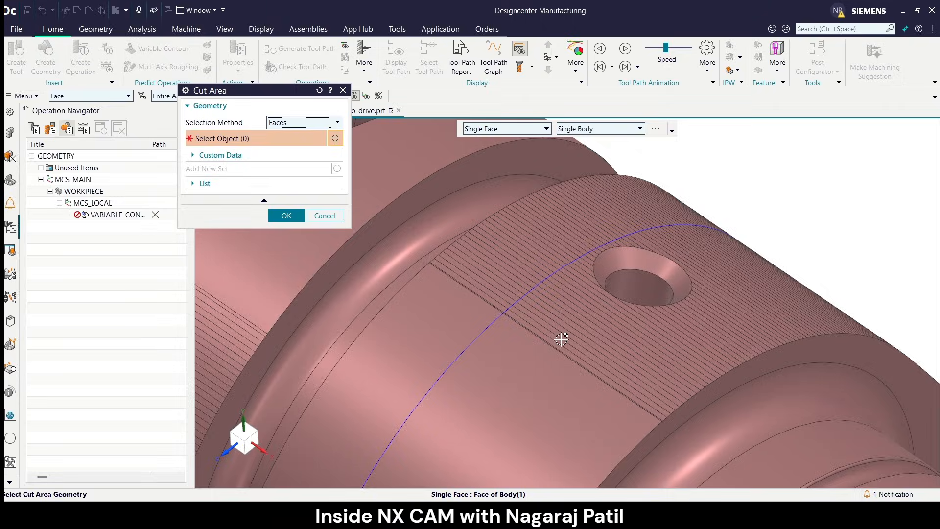
scroll(577, 359, "up", 2)
scroll(563, 372, "up", 3)
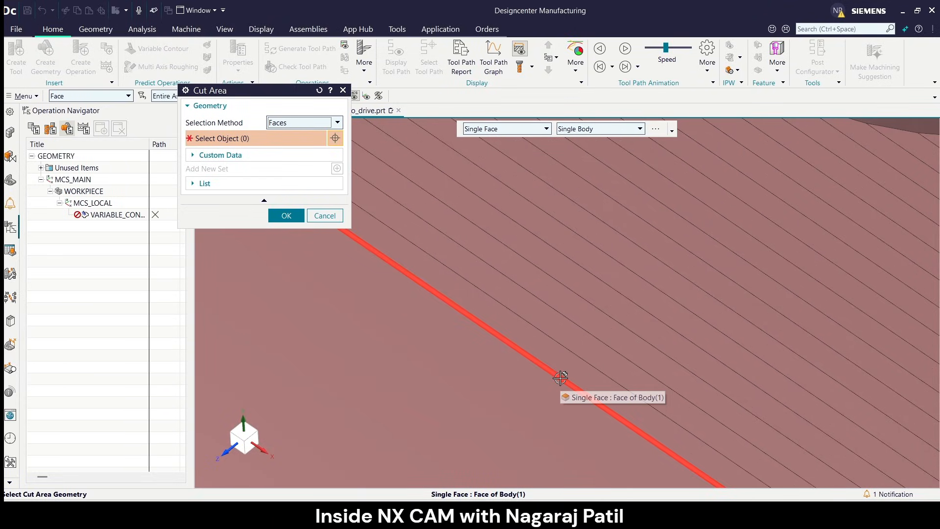
scroll(581, 323, "down", 5)
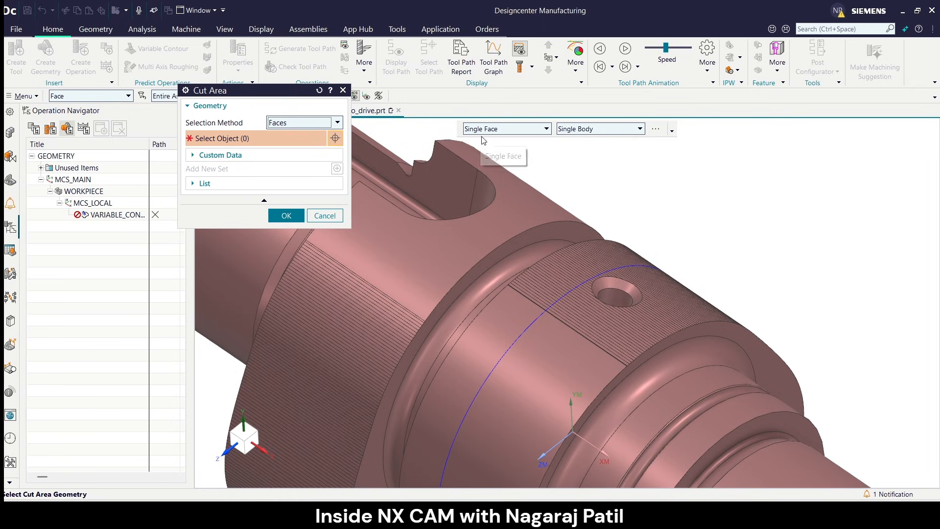
left_click(492, 130)
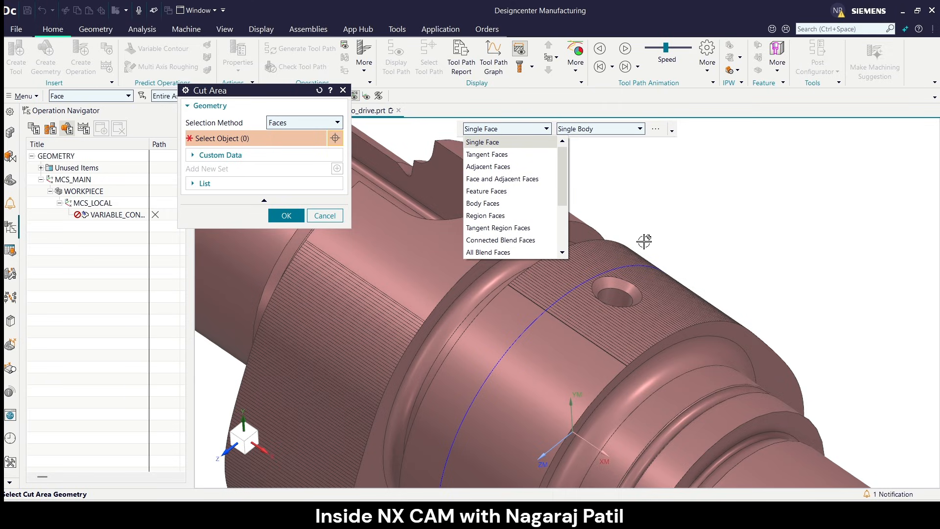
left_click(511, 158)
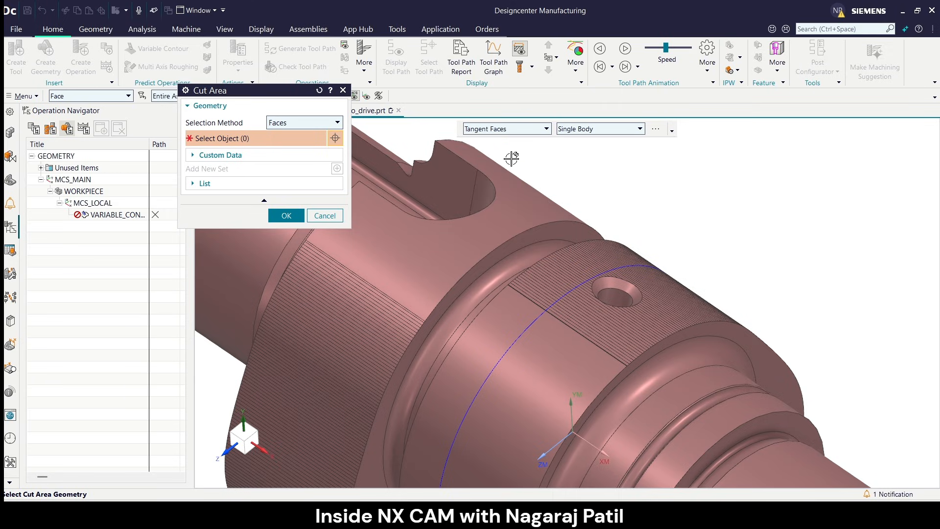
scroll(610, 213, "down", 3)
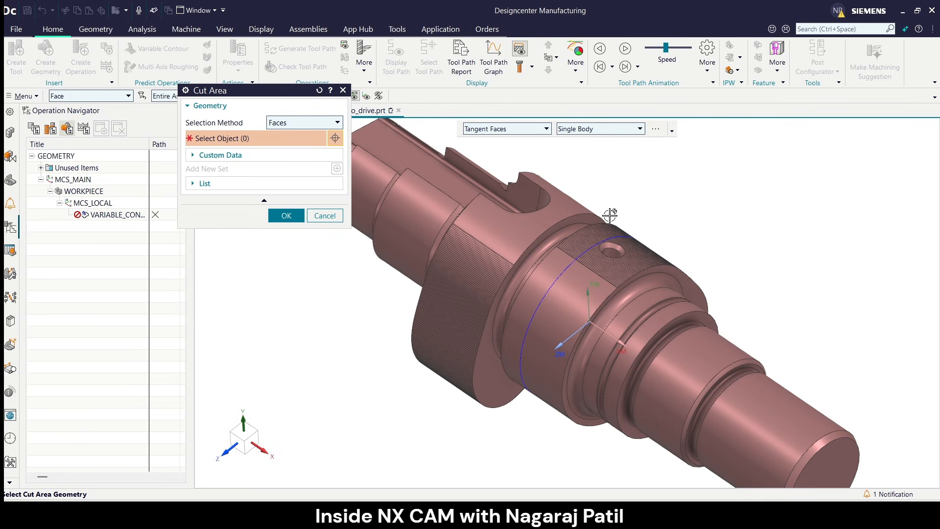
left_click(572, 305)
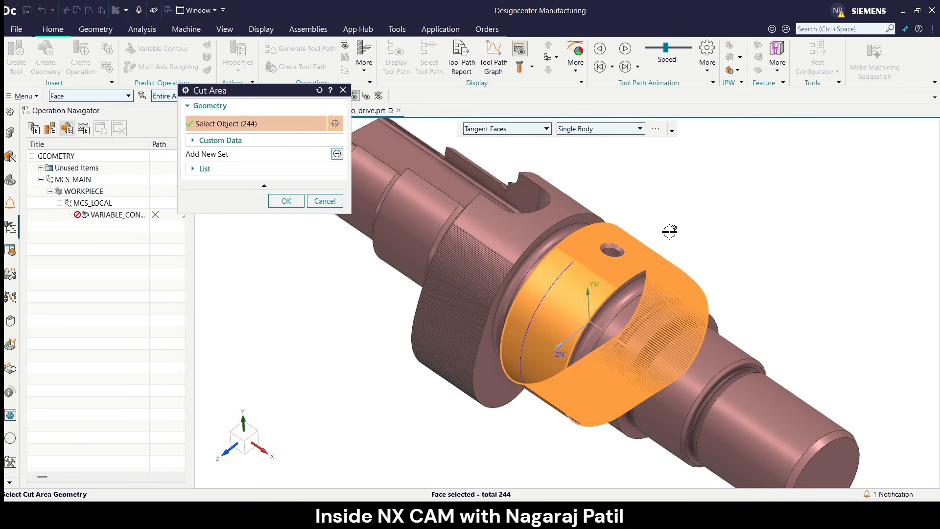
middle_click_drag(666, 231, 632, 211)
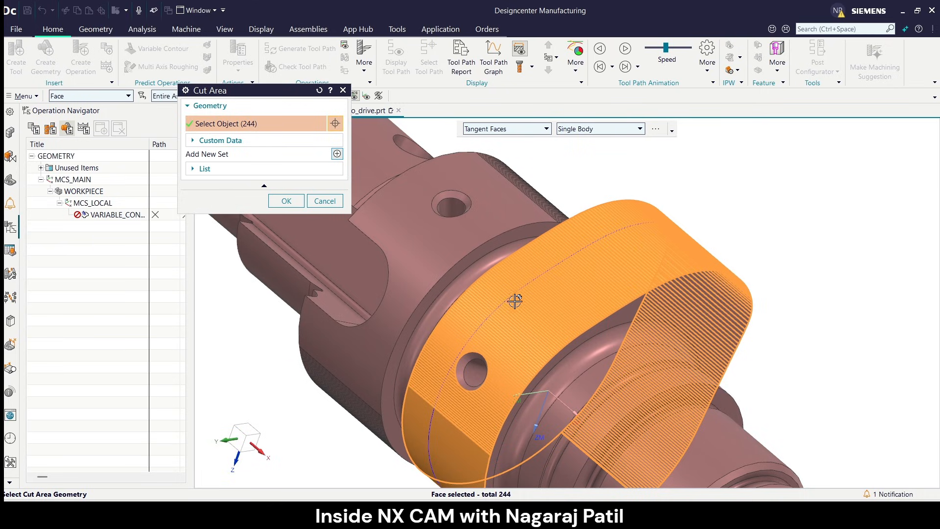
left_click(286, 202)
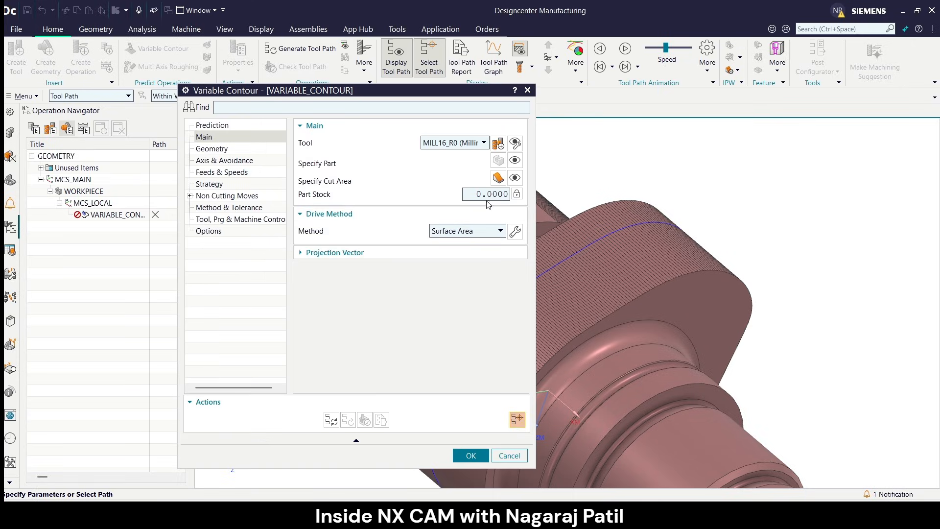
Change the drive method to Curve/Point and accept the reset of the drive geometry.
scroll(834, 220, "down", 3)
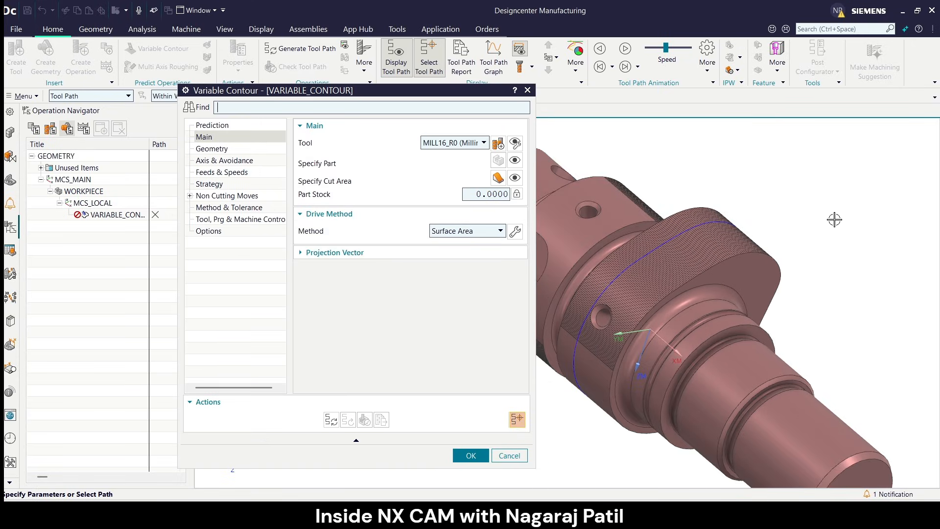
mouse_move(316, 200)
left_click(469, 232)
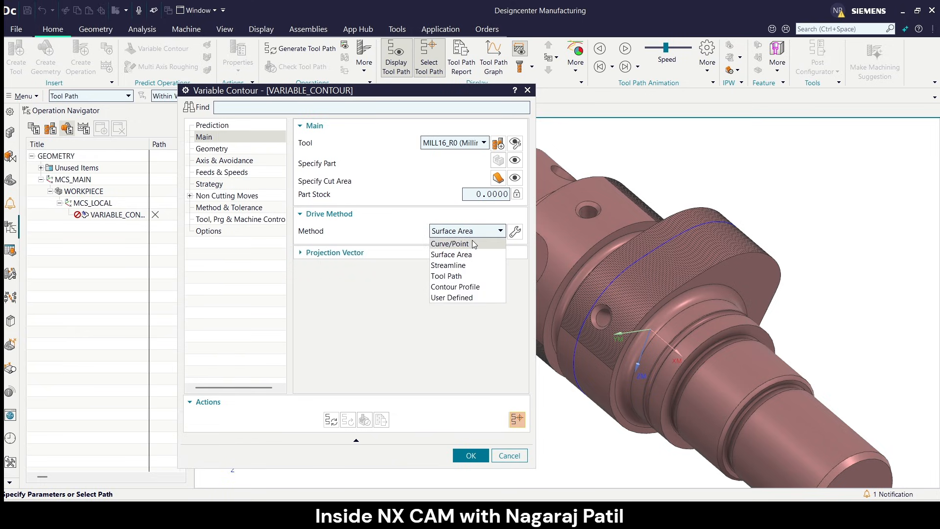
left_click(473, 245)
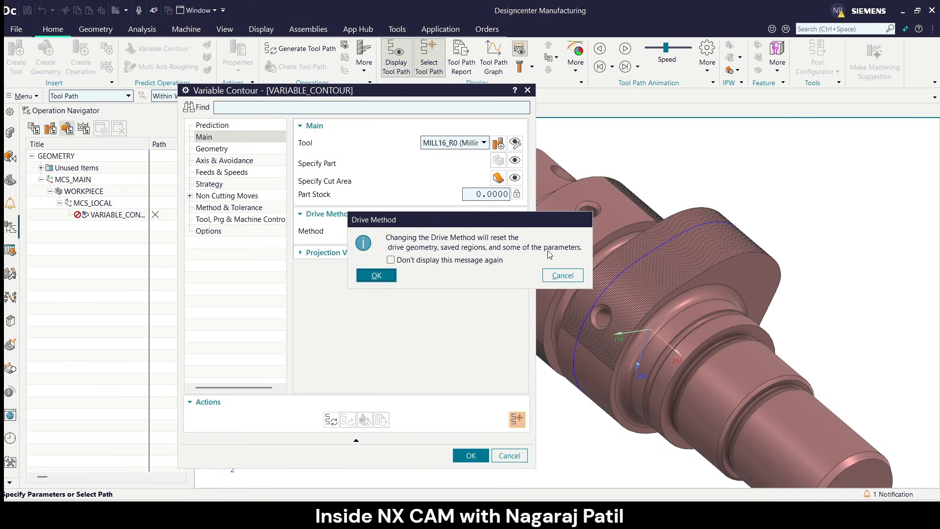
left_click(374, 275)
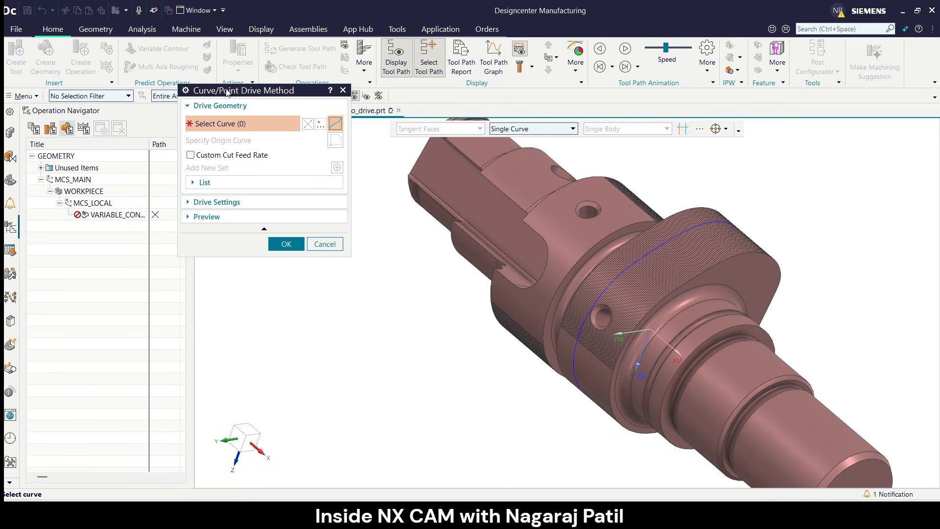
Select the section curve around the front lobe as drive geometry, using the Curve filter and the Connected Curves rule.
left_click_drag(232, 95, 280, 149)
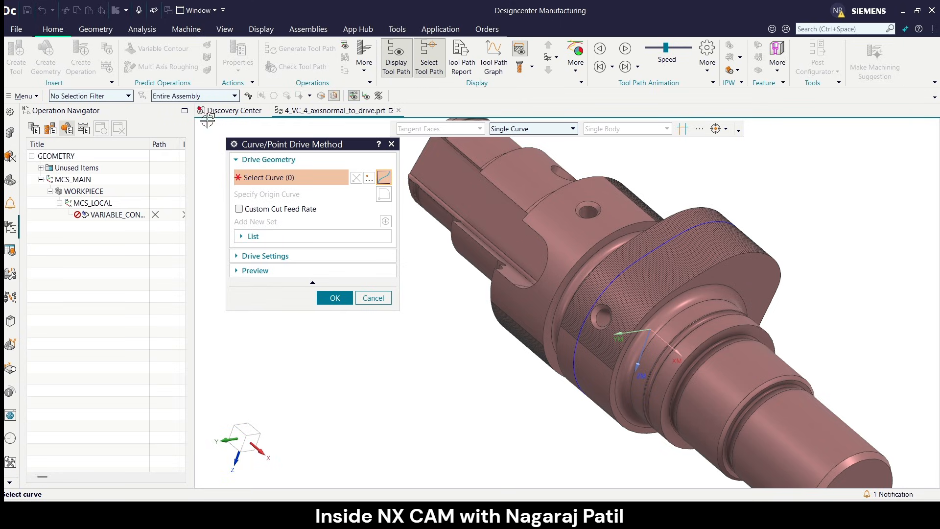
left_click(111, 96)
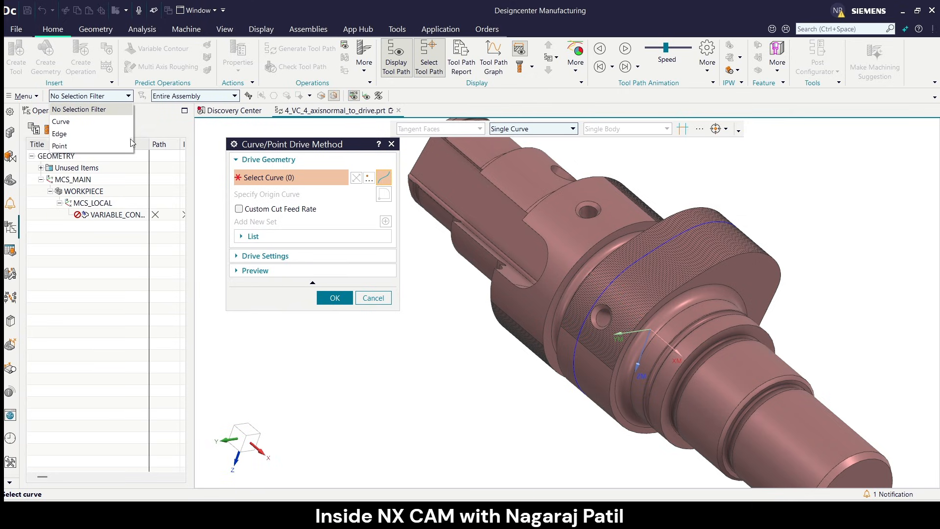
left_click(78, 120)
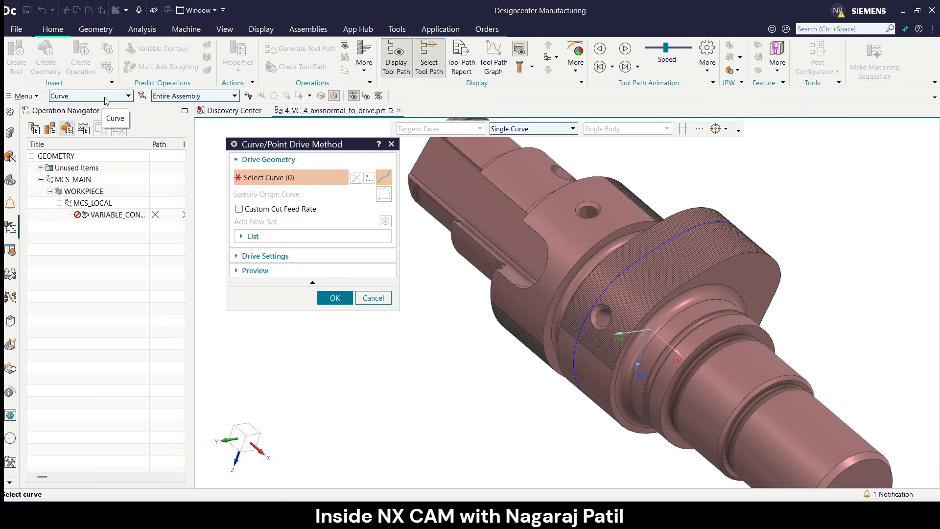
left_click(494, 130)
left_click(511, 155)
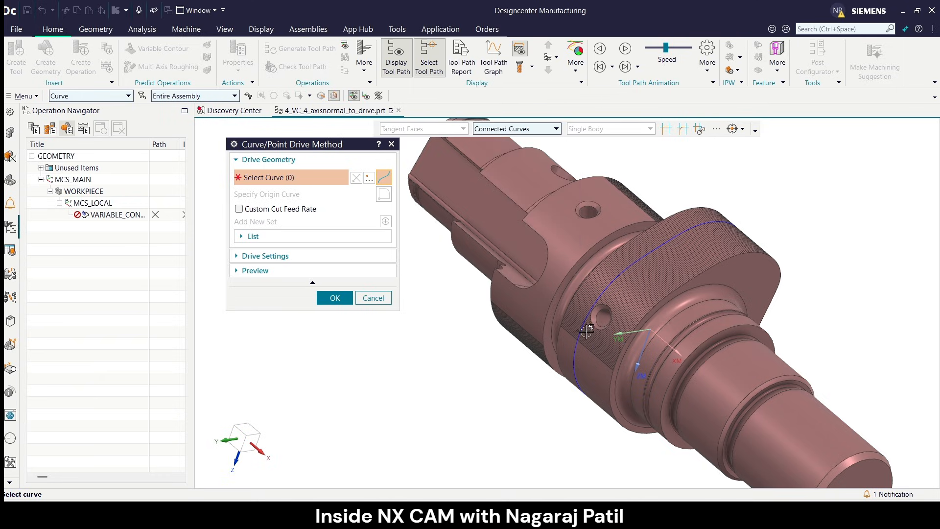
left_click(577, 358)
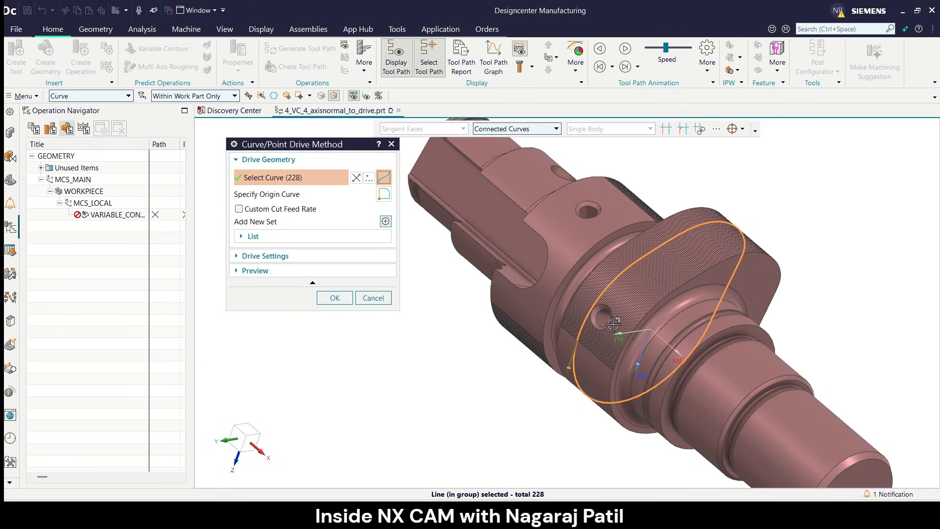
Activate origin curve selection, inspect the drive set around the lobe, and accept the Curve/Point drive method.
middle_click_drag(613, 323, 609, 260)
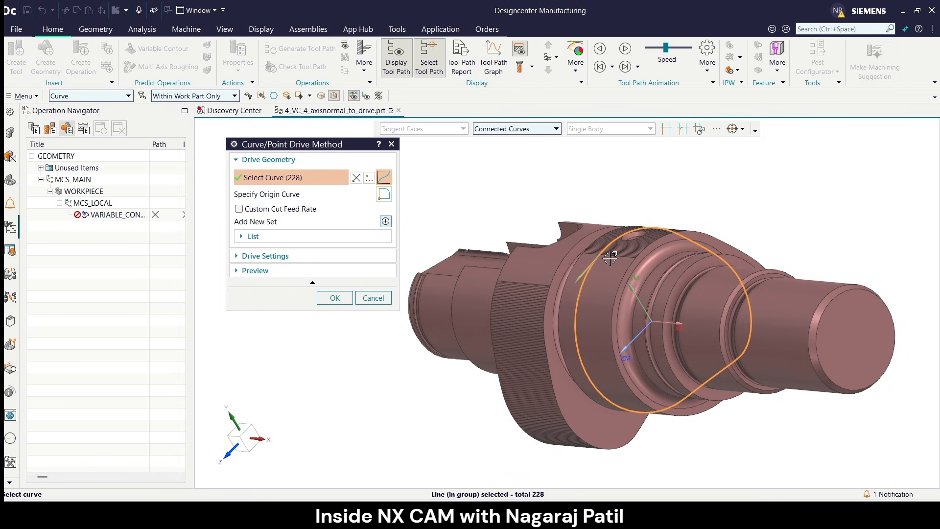
left_click(260, 199)
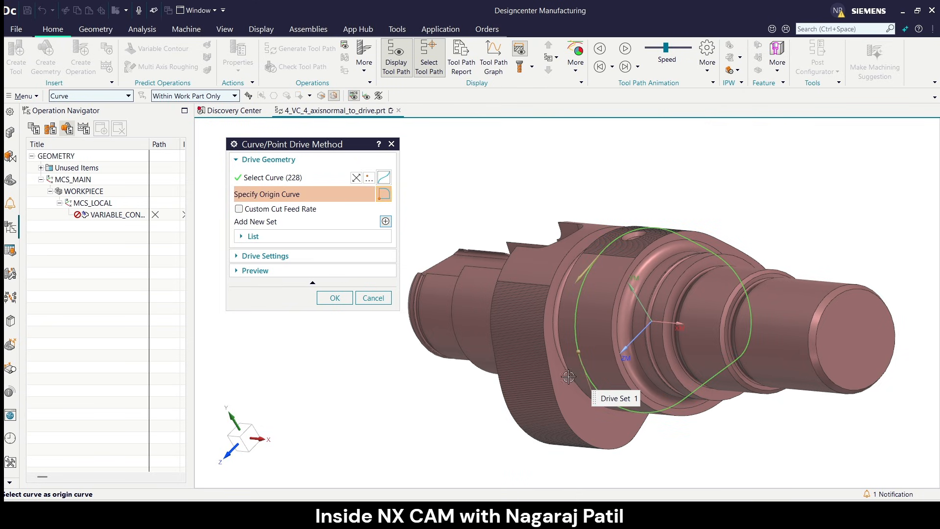
mouse_move(626, 297)
middle_mouse_down()
mouse_move(623, 215)
mouse_move(632, 314)
middle_mouse_up()
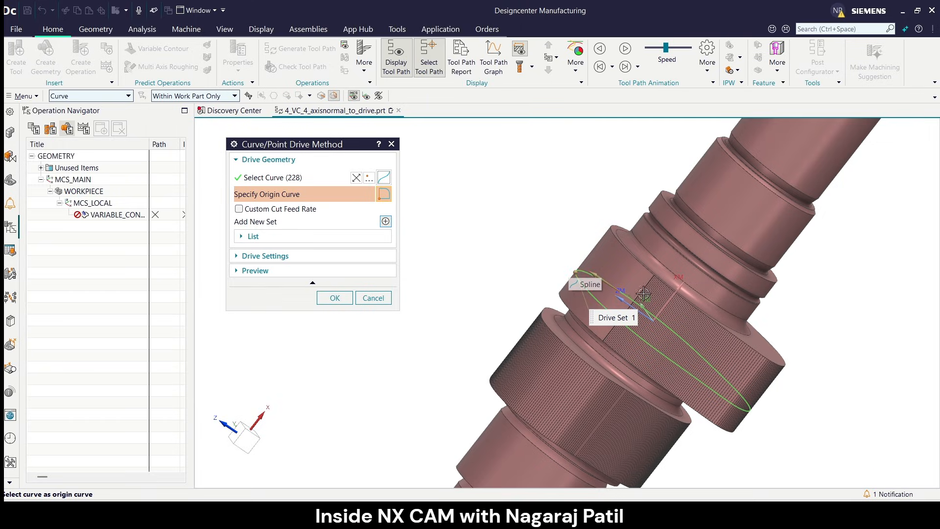
middle_click_drag(631, 216, 506, 263)
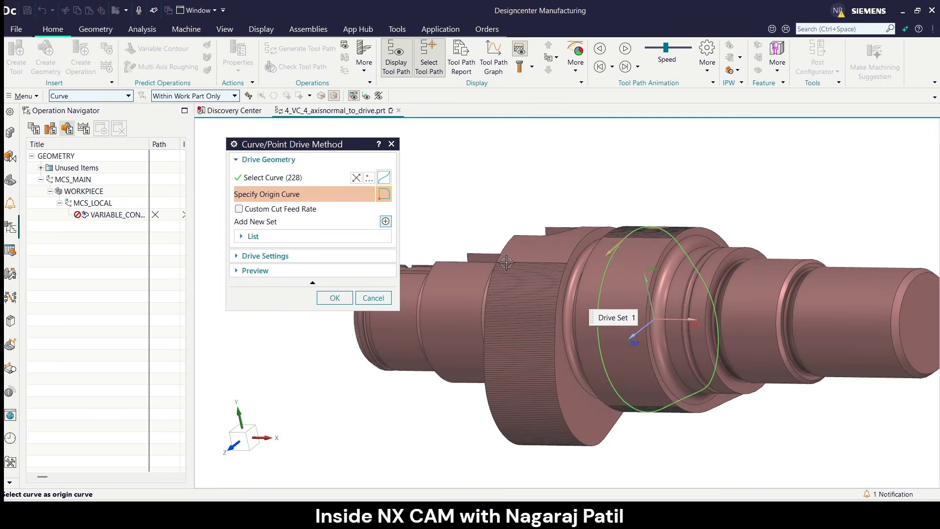
left_click(335, 299)
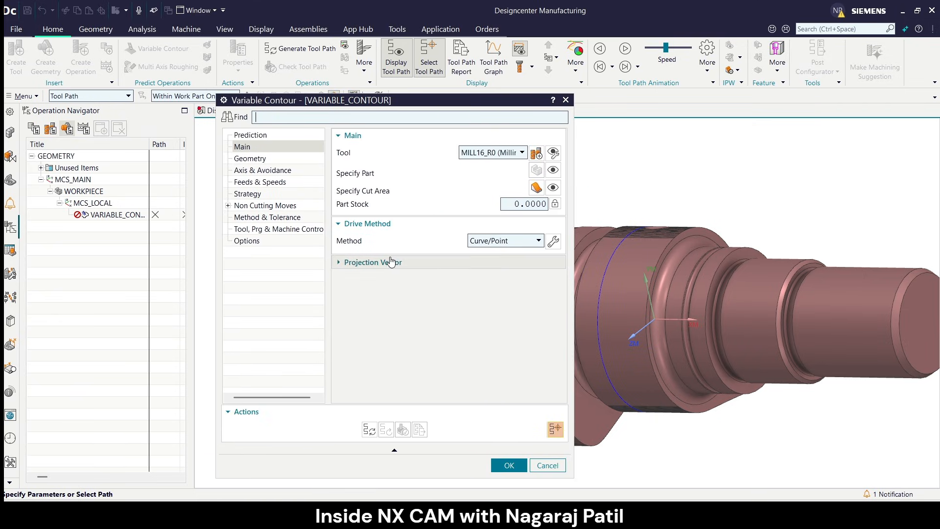
Set the projection vector to Toward Line with its direction along XC, and activate its point specification.
left_click(386, 262)
left_click_drag(415, 103, 296, 79)
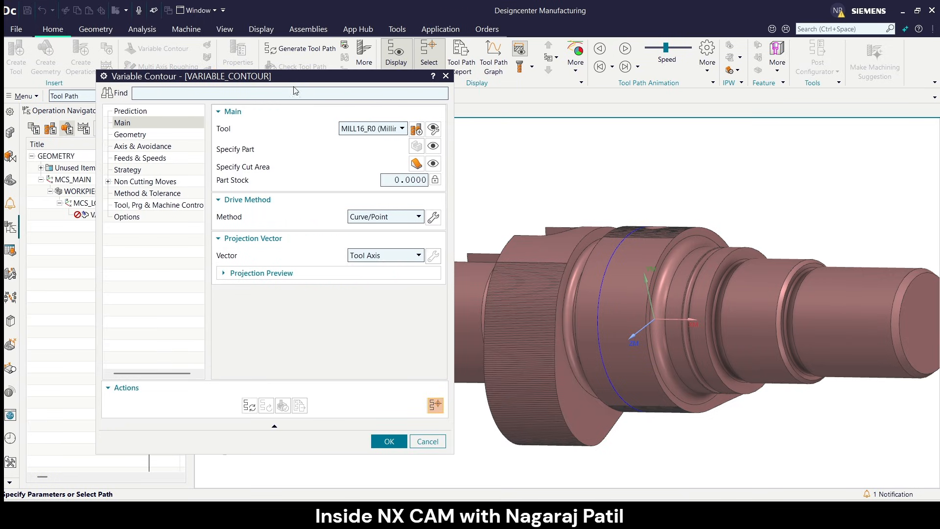
left_click(356, 259)
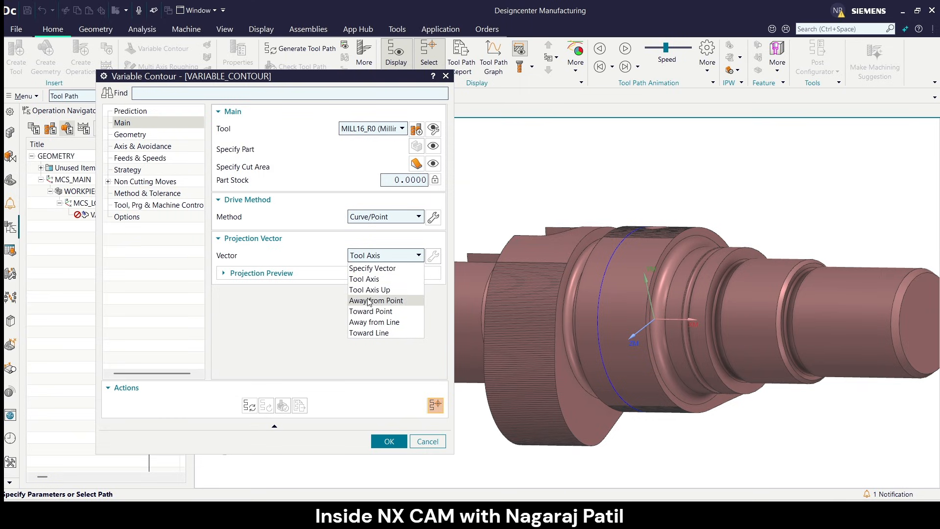
left_click(371, 333)
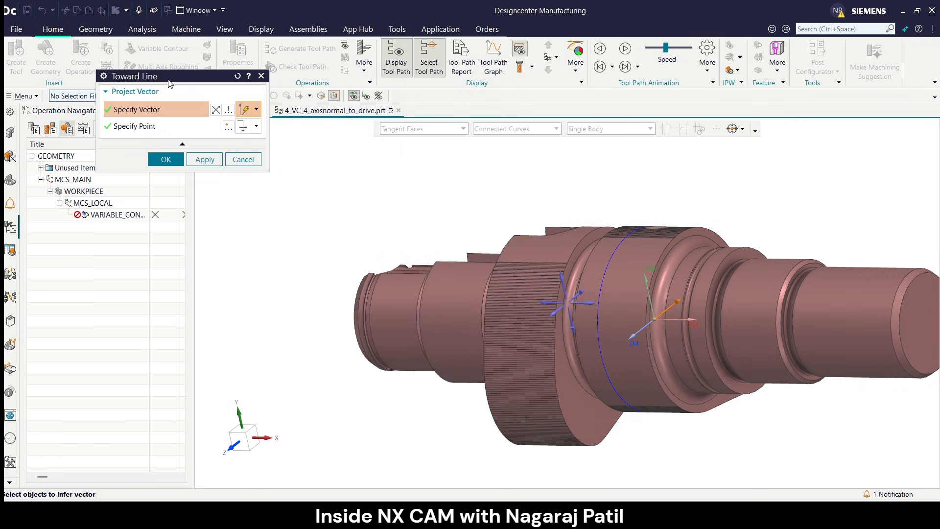
left_click_drag(169, 80, 218, 96)
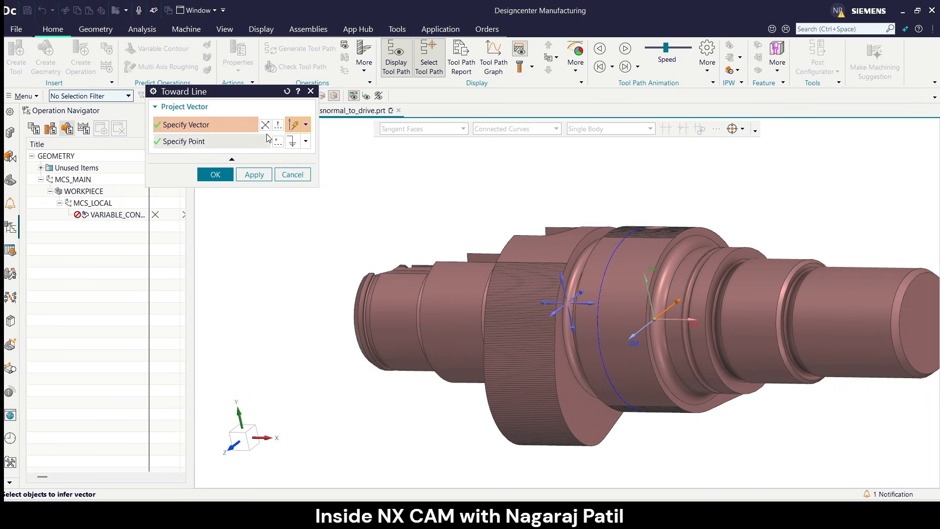
left_click(306, 125)
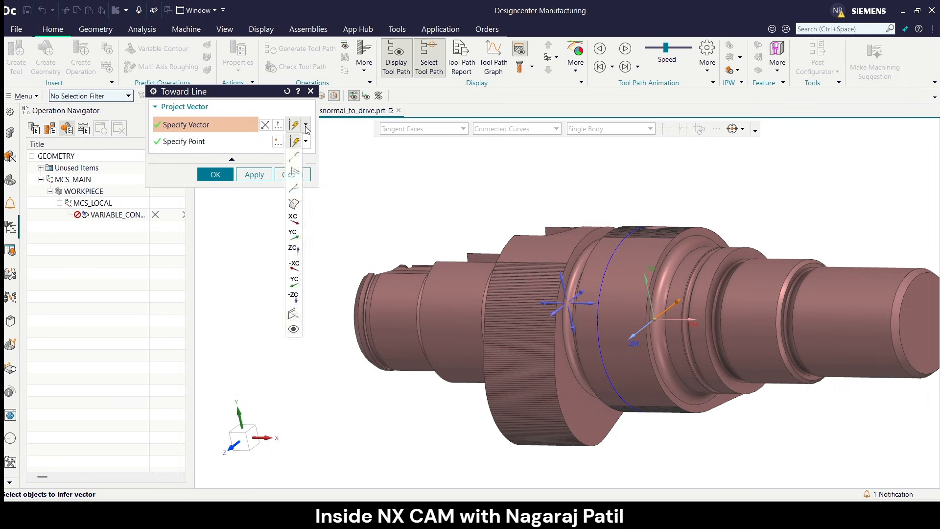
left_click(295, 220)
scroll(289, 304, "down", 3)
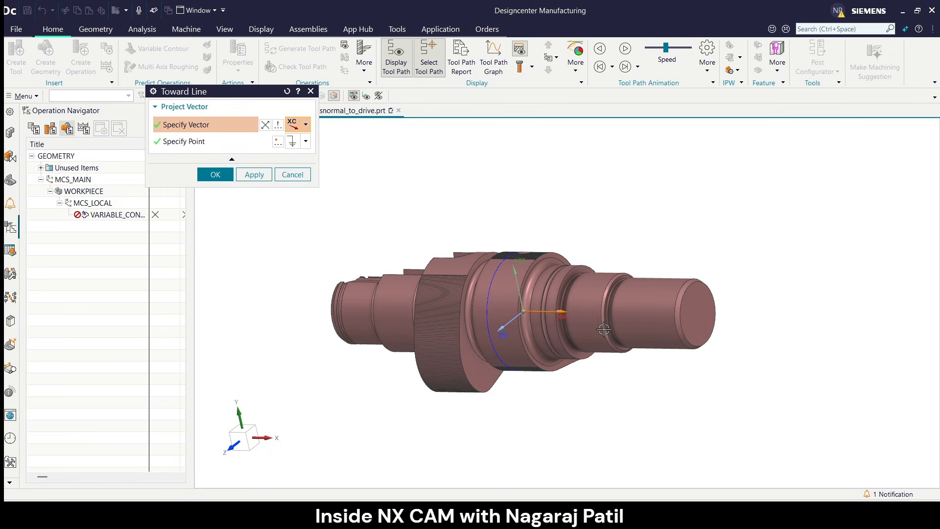
left_click(206, 141)
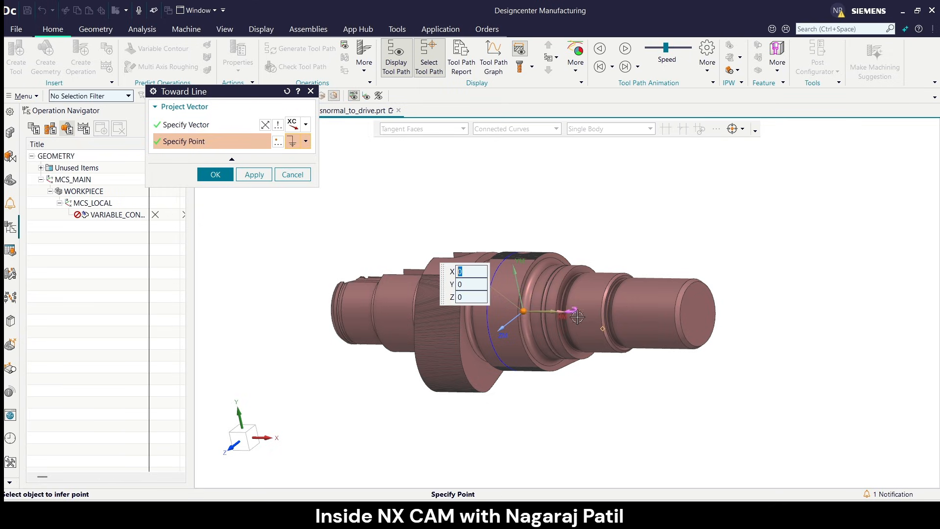
scroll(707, 264, "up", 3)
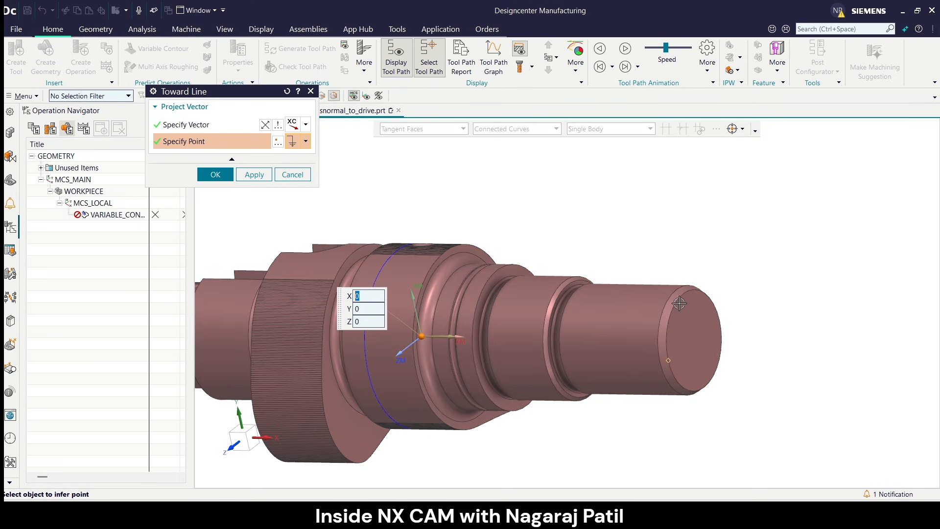
left_click(277, 141)
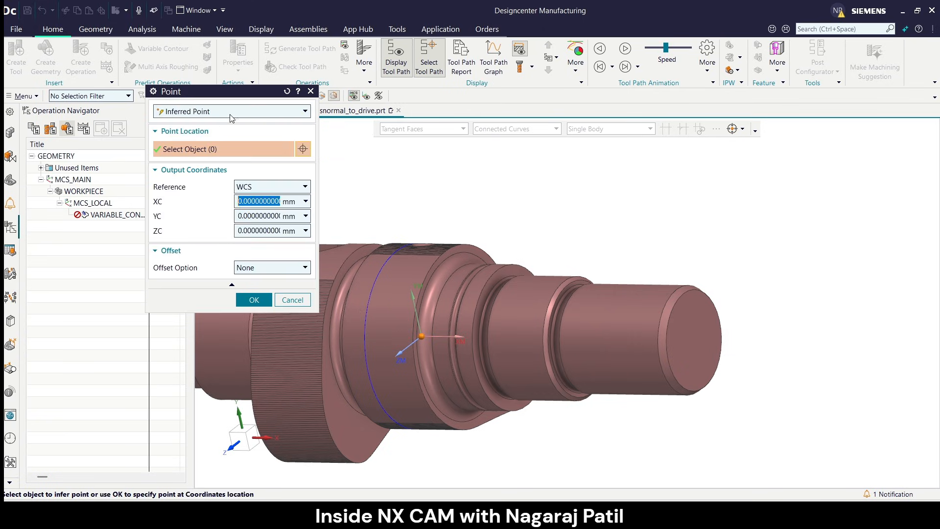
left_click(287, 112)
left_click(229, 189)
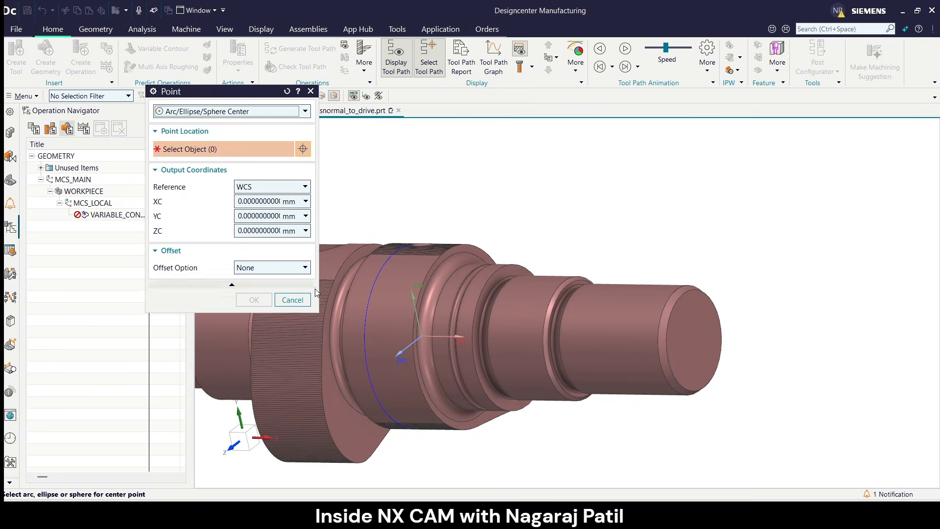
left_click(296, 300)
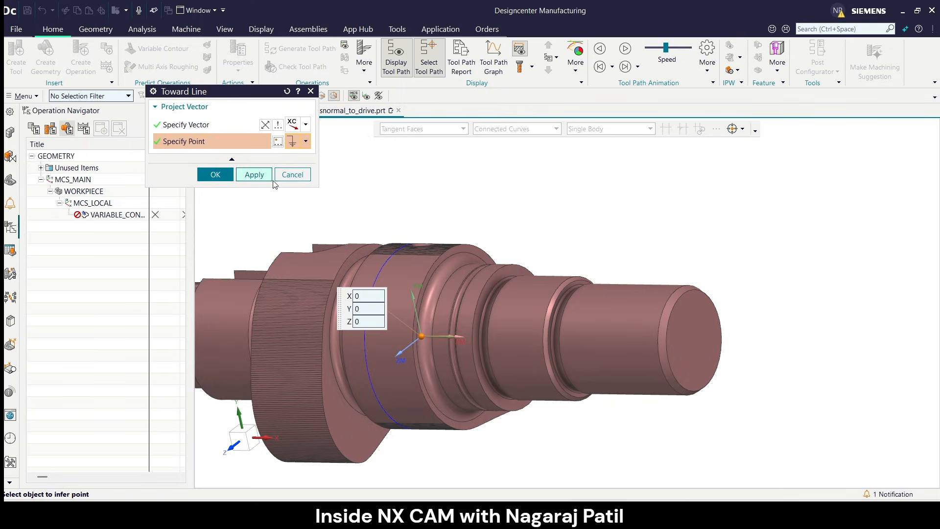
Accept the Toward Line projection vector with its point at X 0, Y 0, Z 0.
left_click(215, 175)
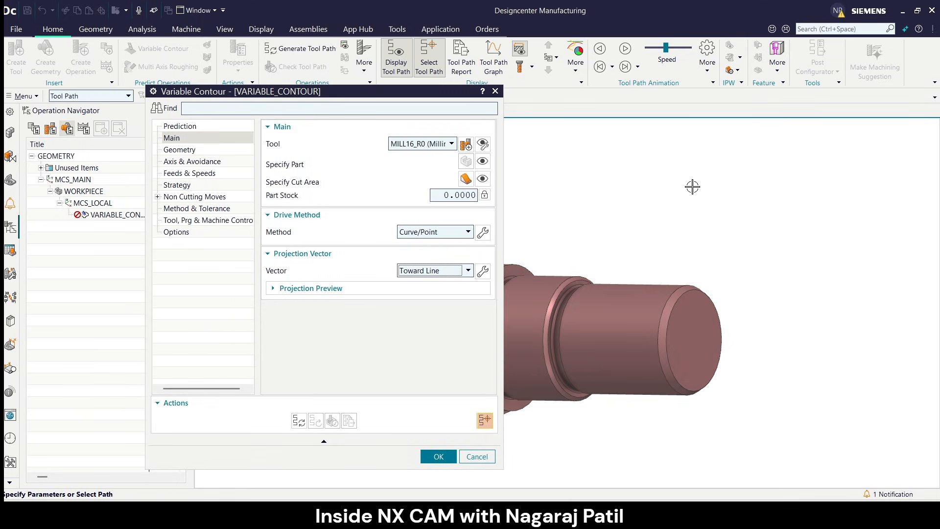
scroll(753, 187, "down", 3)
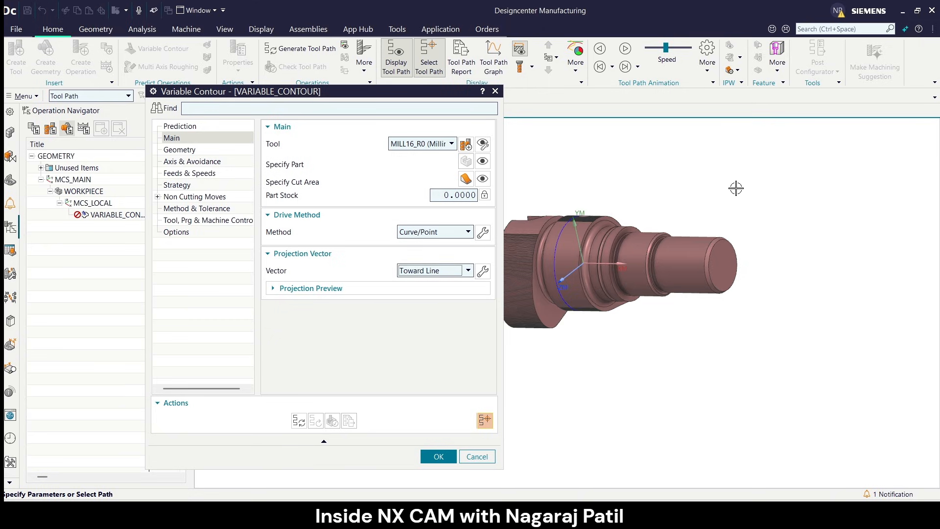
middle_click_drag(686, 193, 700, 175)
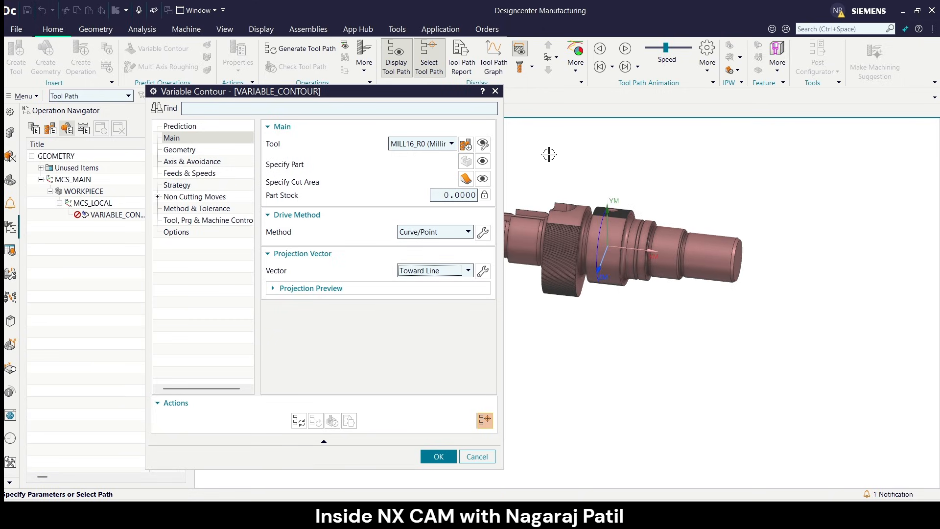
Set the tool axis to 4-Axis Normal to Part with XC as the rotation axis.
left_click(210, 150)
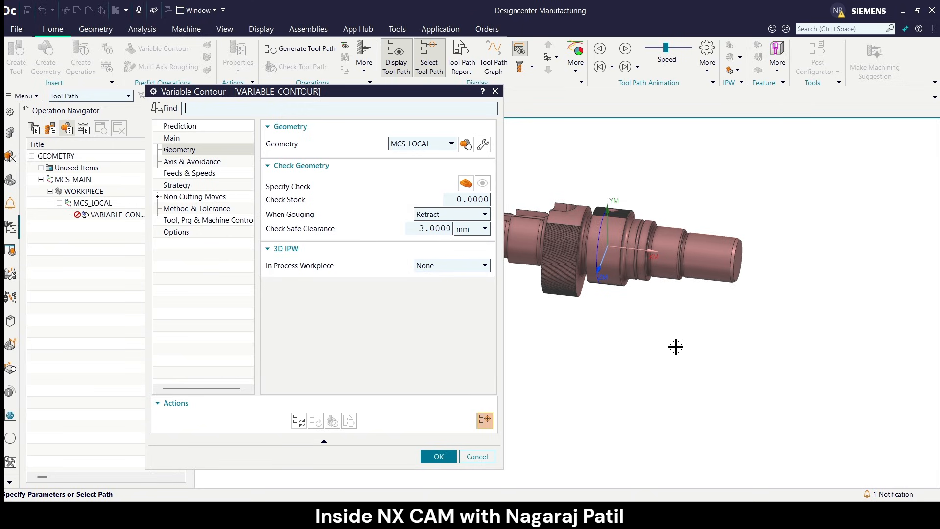
mouse_move(279, 202)
left_click(179, 163)
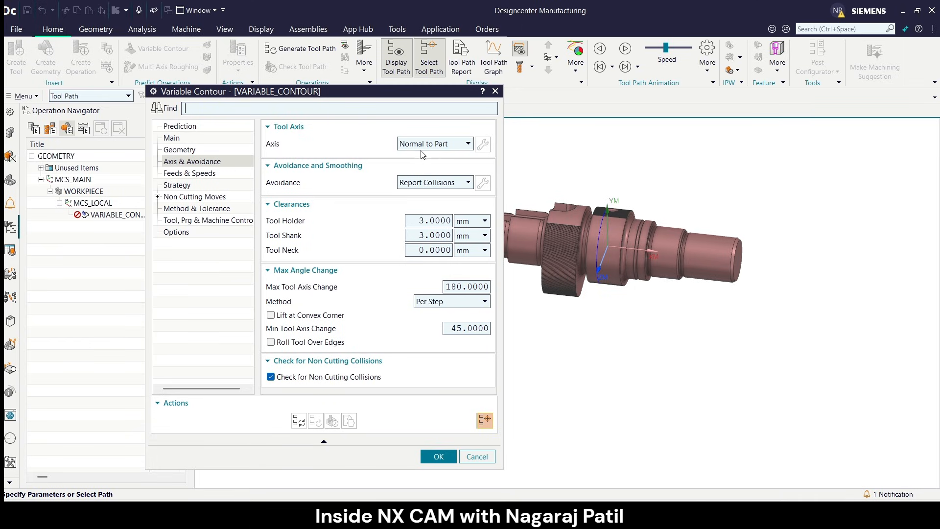
mouse_move(425, 150)
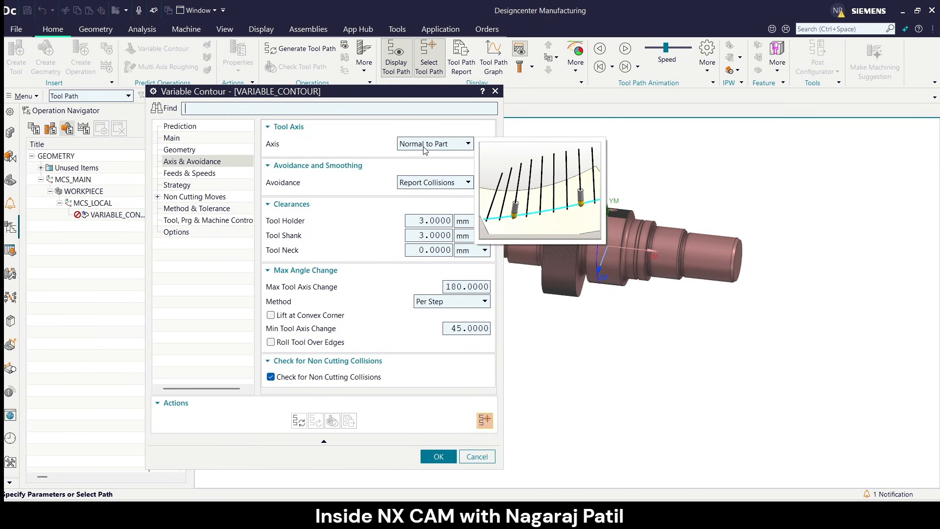
left_click(424, 148)
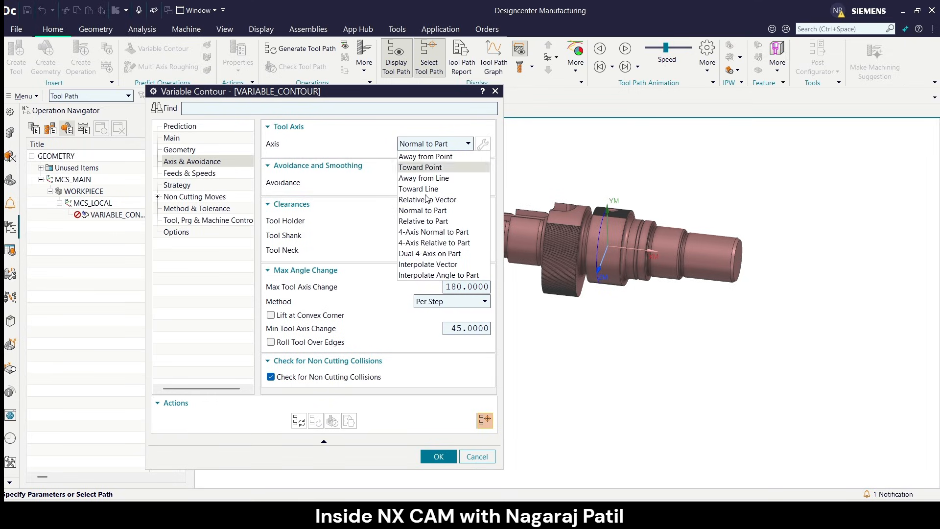
left_click(435, 235)
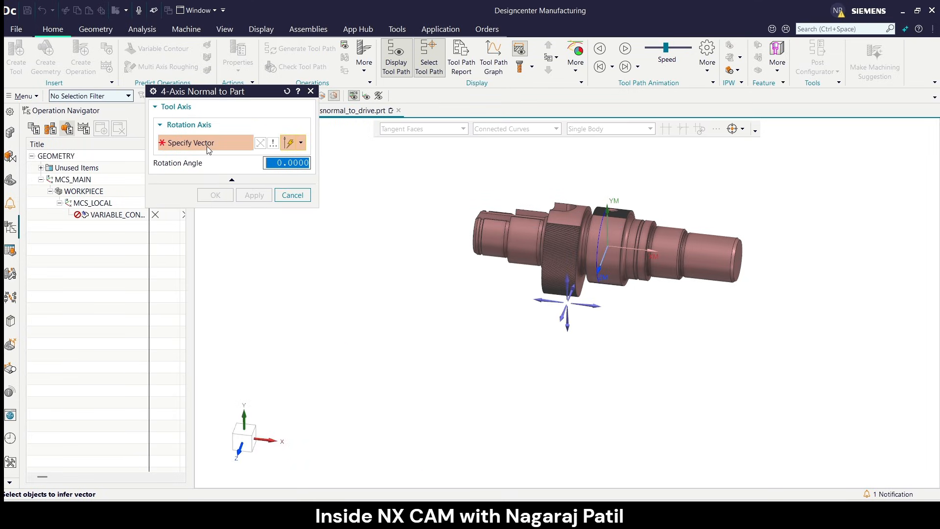
left_click(597, 304)
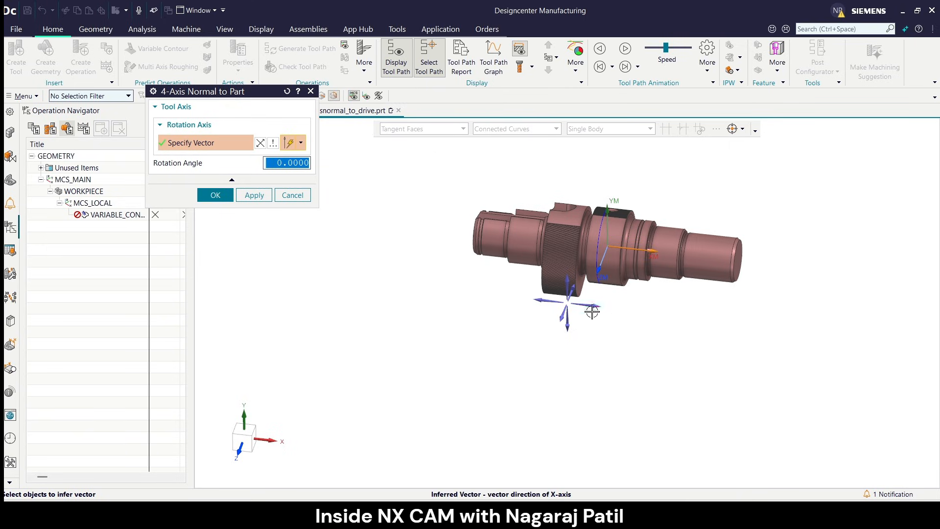
left_click(301, 142)
left_click(289, 239)
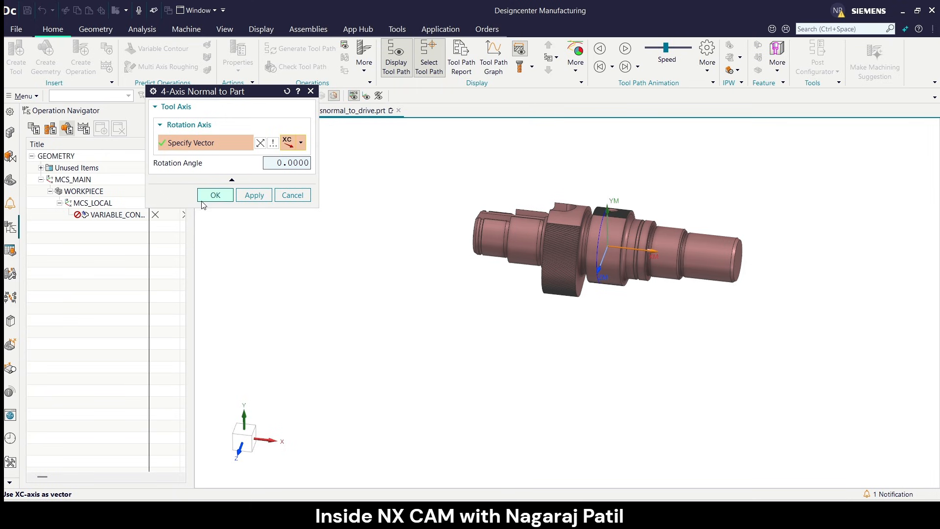
left_click(214, 195)
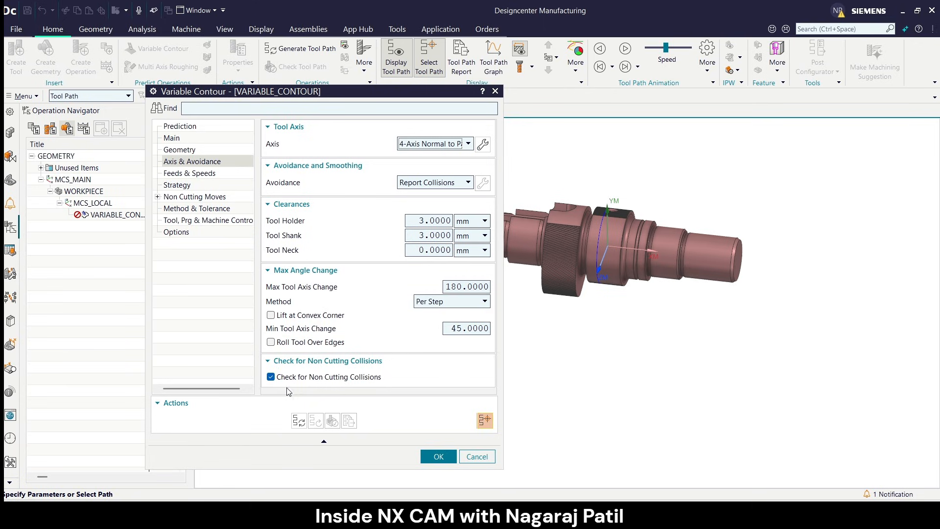
Enable Lift at Convex Corner in the operation's maximum angle change settings.
mouse_move(275, 380)
mouse_move(319, 325)
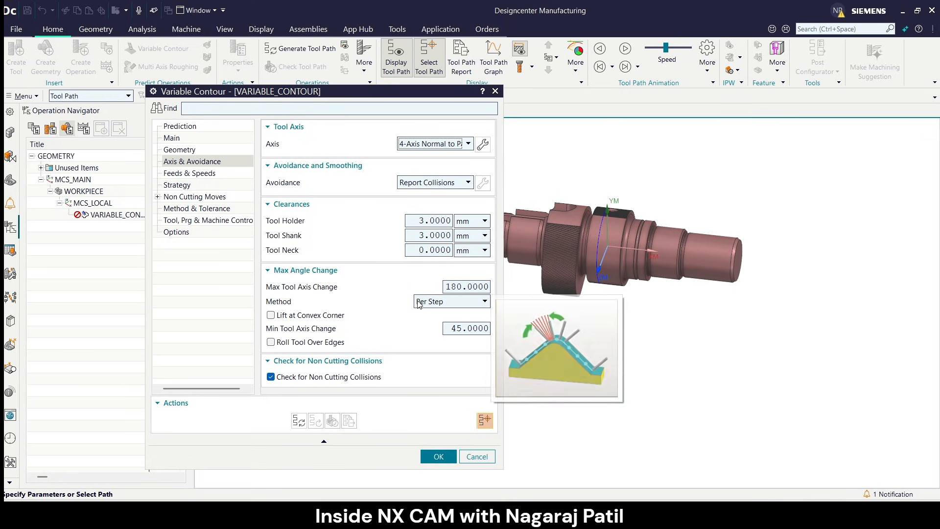
left_click(272, 315)
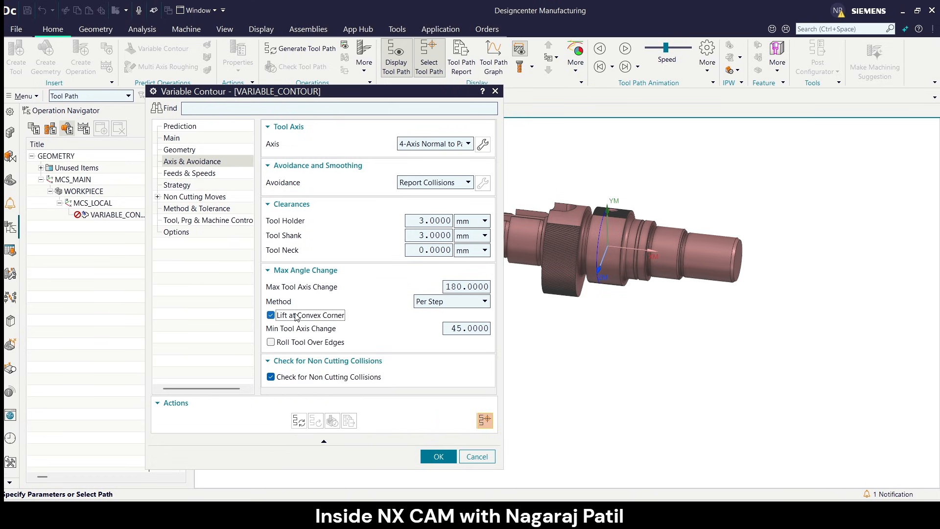
mouse_move(297, 317)
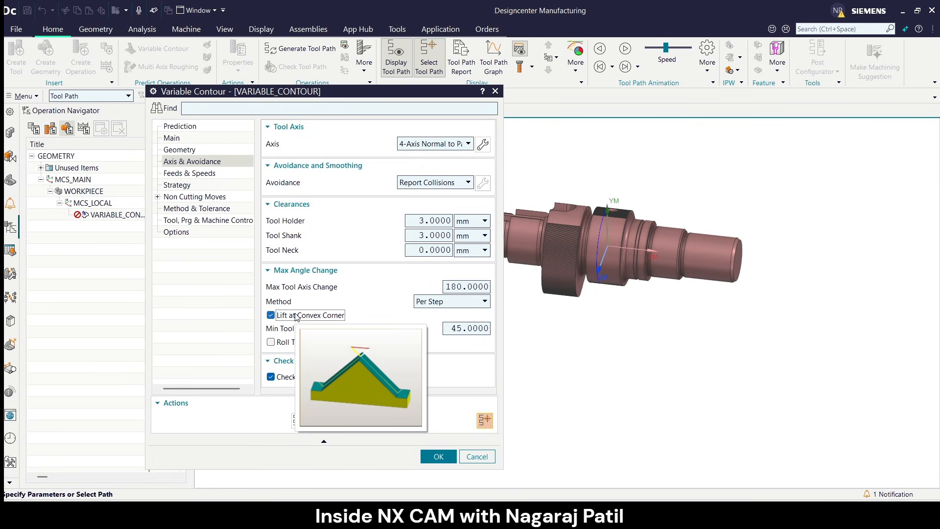
Disable Lift at Convex Corner, and switch Roll Tool Over Edges on and back off in the maximum angle change settings.
left_click(297, 317)
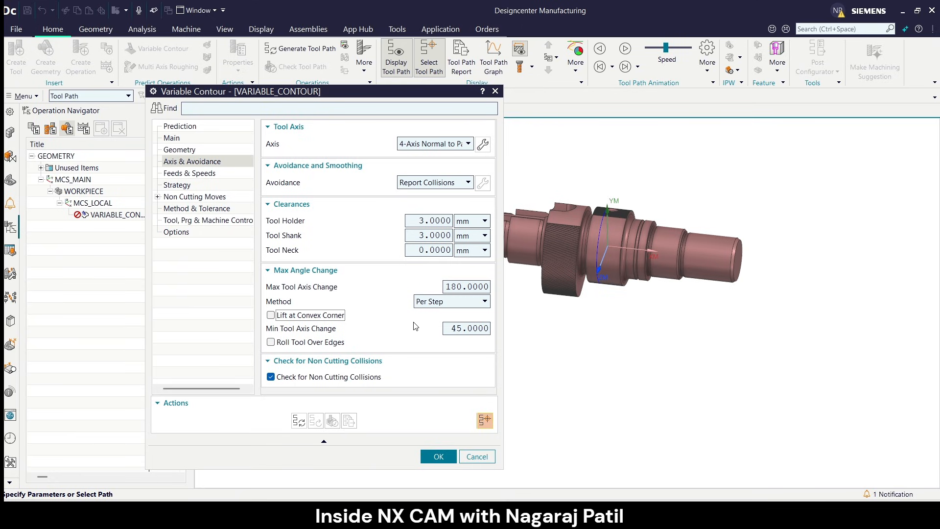
left_click(285, 345)
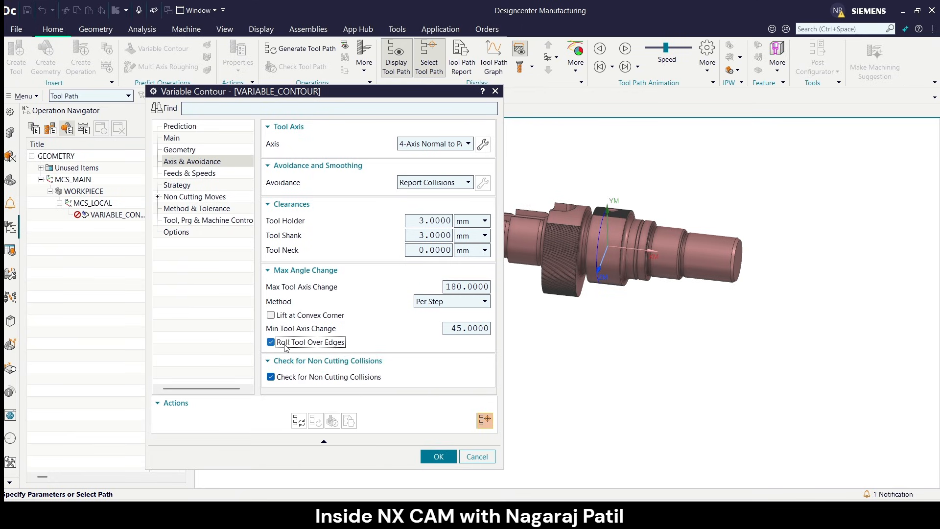
mouse_move(288, 347)
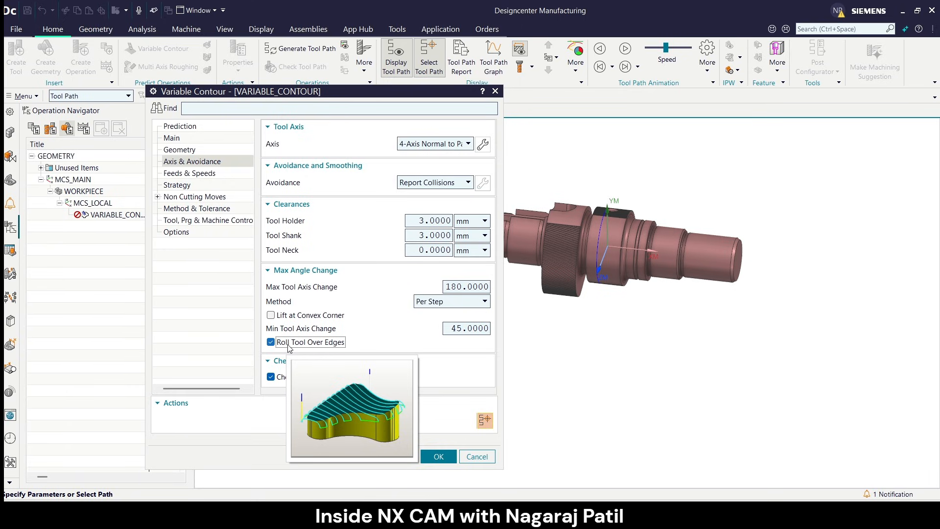
left_click(289, 343)
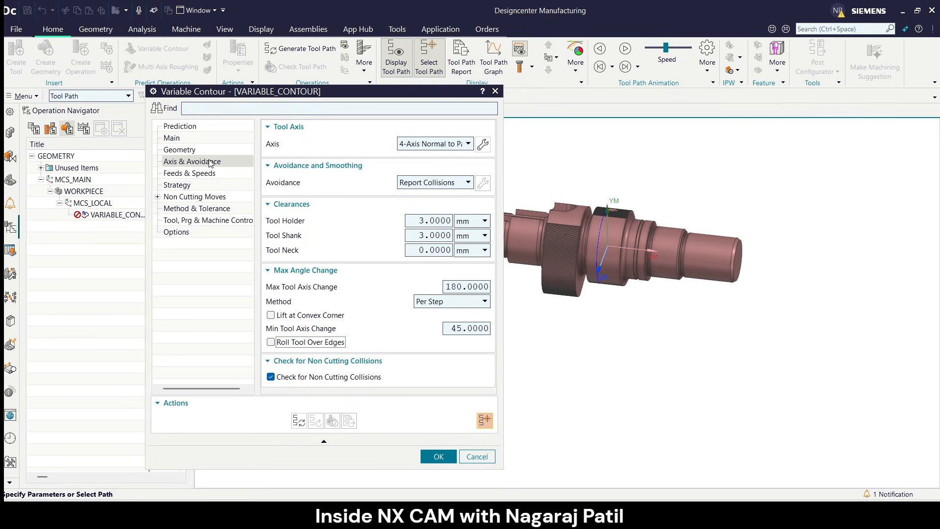
Set the spindle speed to 3500 rpm and the cut feed rate to 850 mmpm, and calculate the surface speed and feed per tooth.
left_click(189, 173)
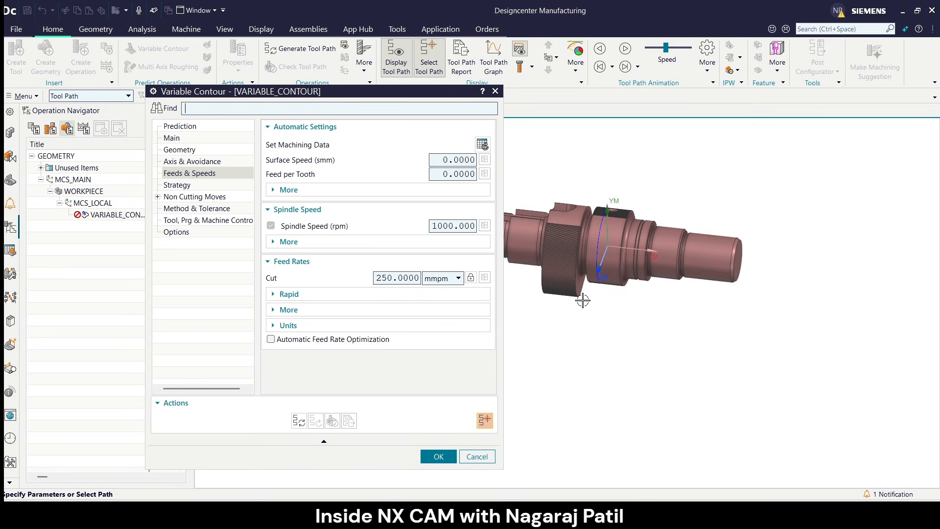
double_click(444, 226)
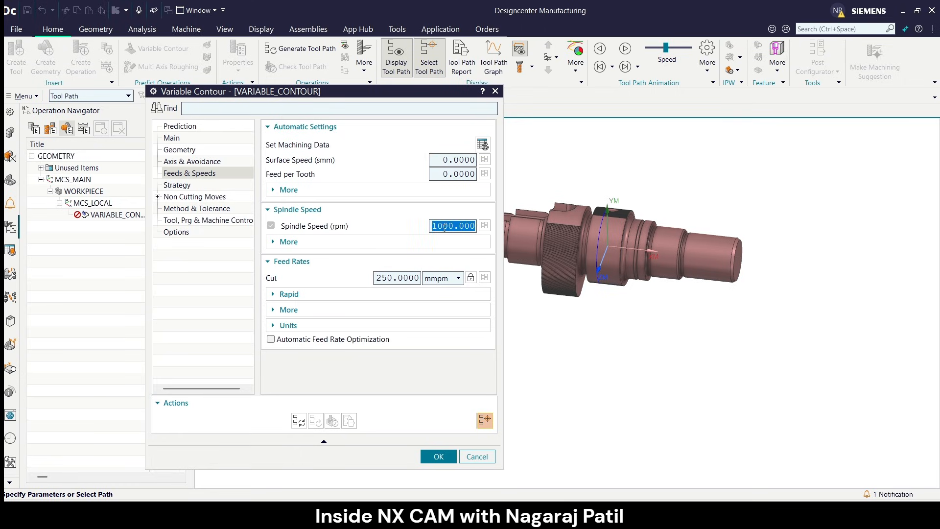
type("3500")
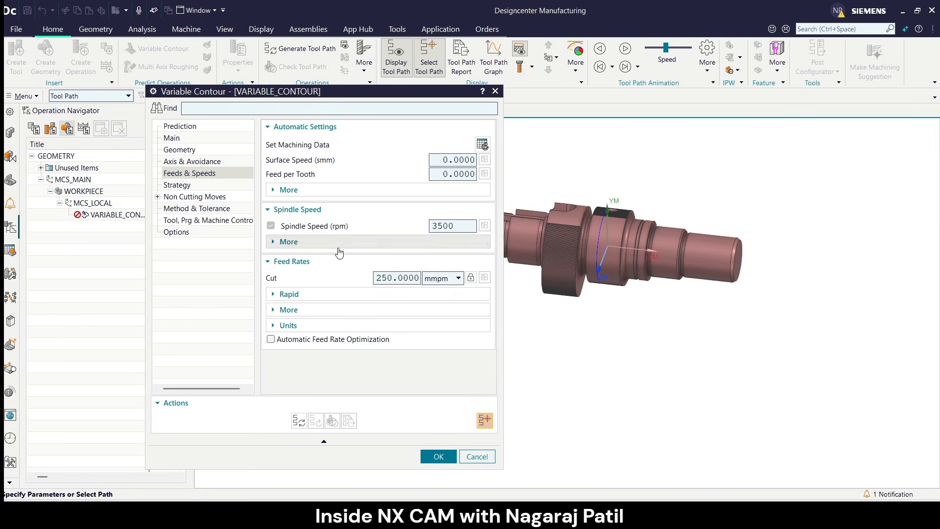
double_click(386, 277)
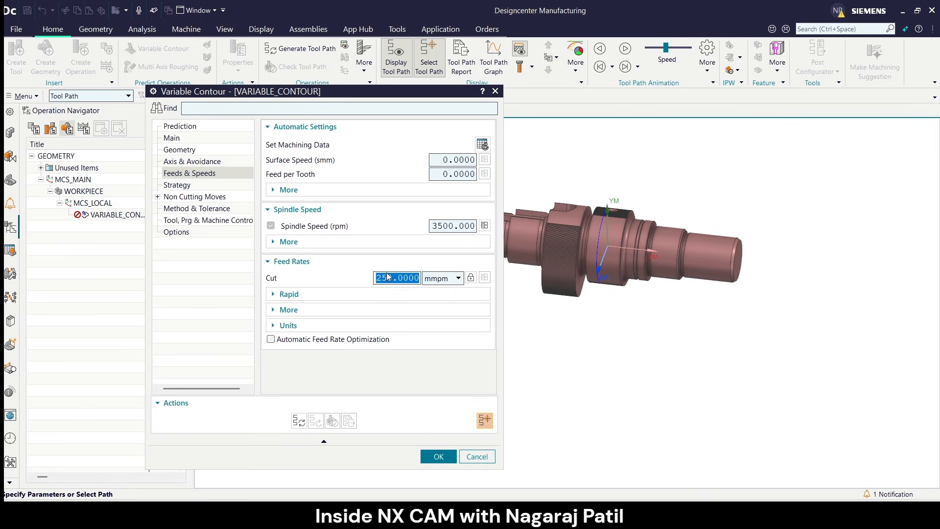
type("850")
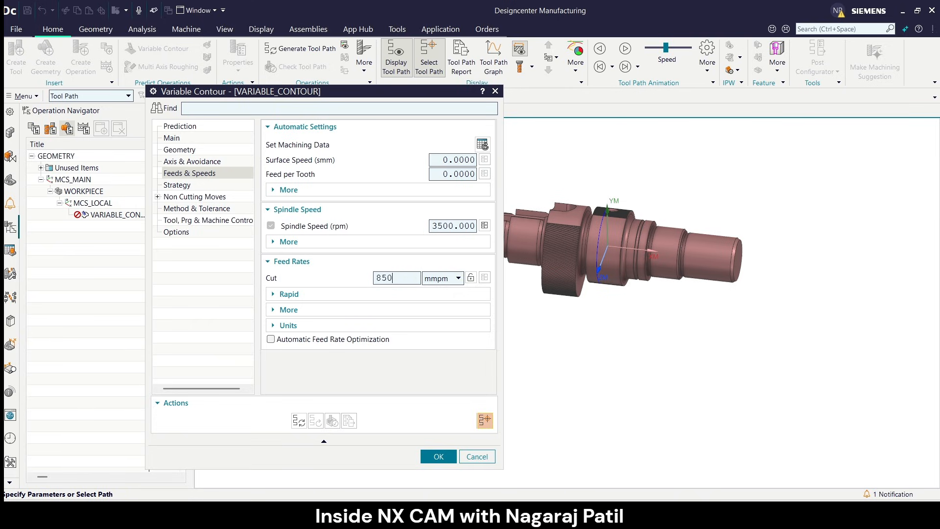
left_click(486, 228)
Review the operation's multi-depth cut strategy, including part stock offset, increment and the available step methods.
left_click(195, 189)
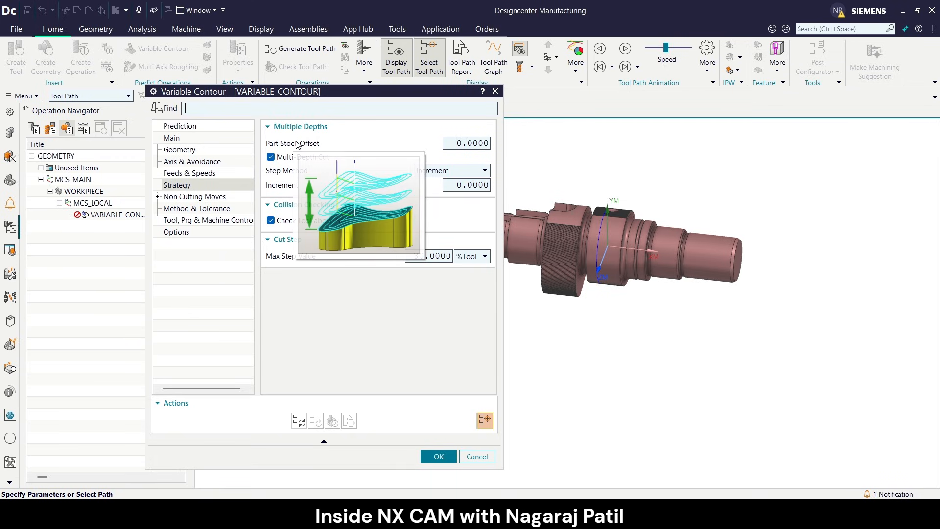
mouse_move(300, 148)
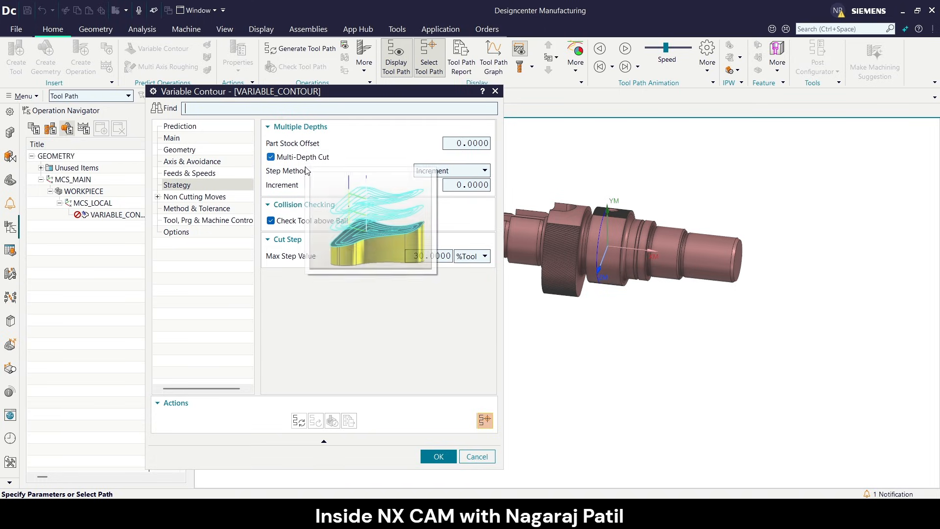
mouse_move(289, 188)
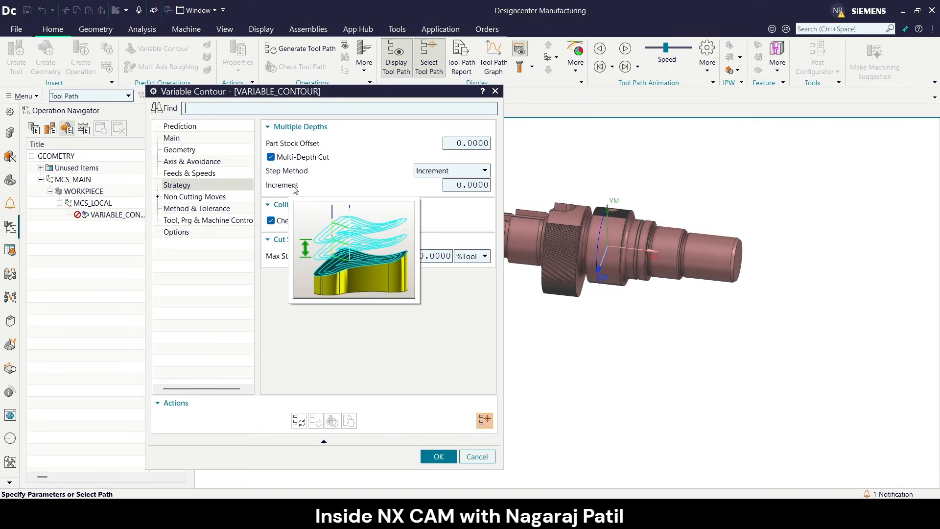
left_click(466, 172)
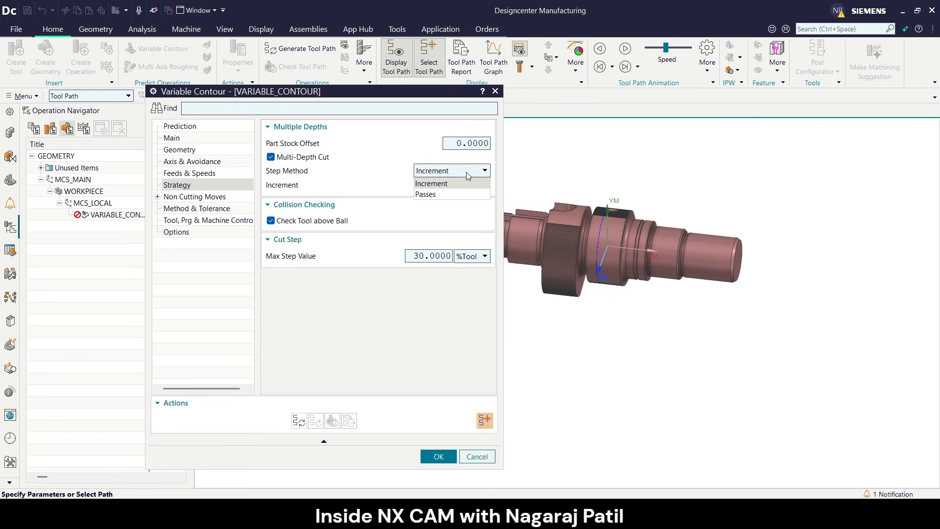
left_click(466, 173)
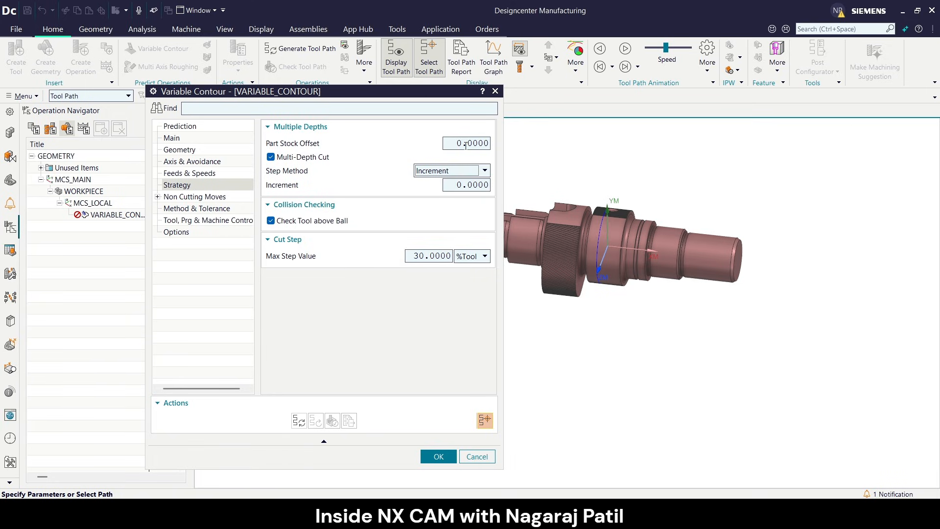
left_click(455, 172)
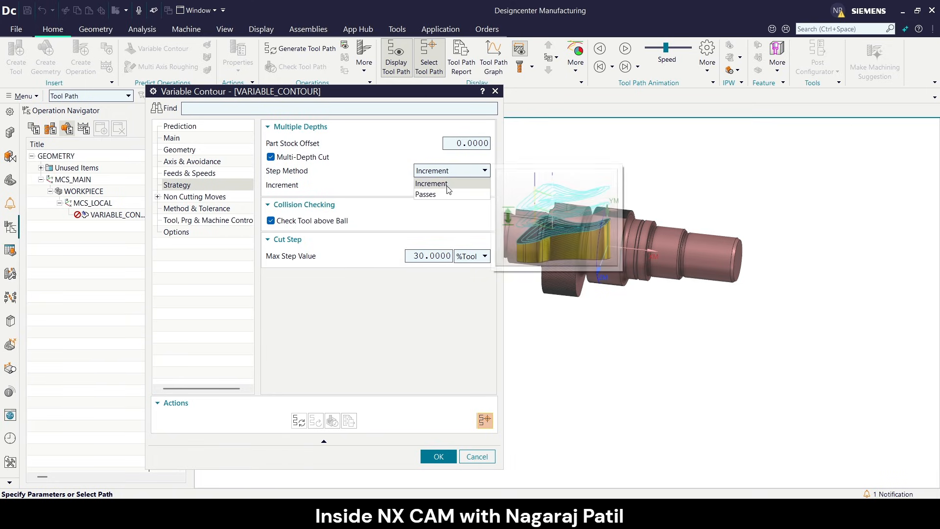
left_click(452, 175)
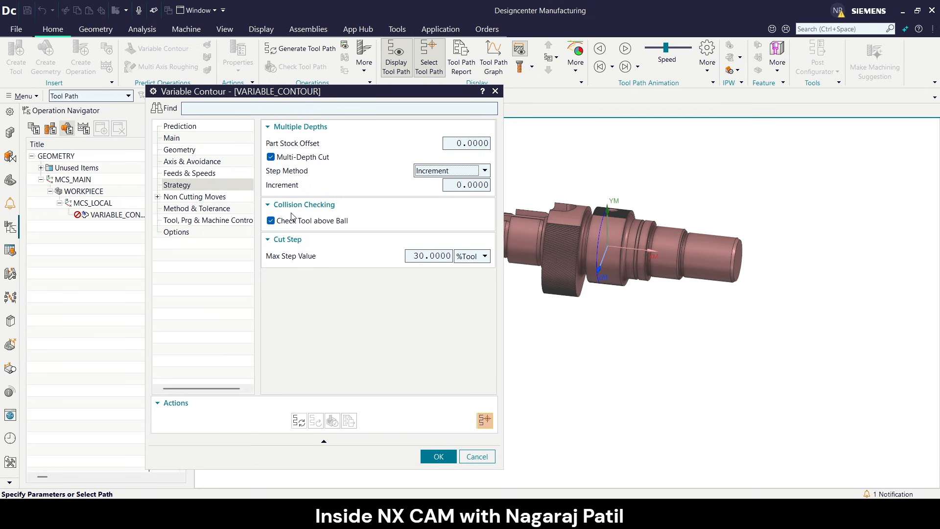
Review the Transfer/Rapid settings between regions and the Avoidance points of the non-cutting moves.
left_click(158, 197)
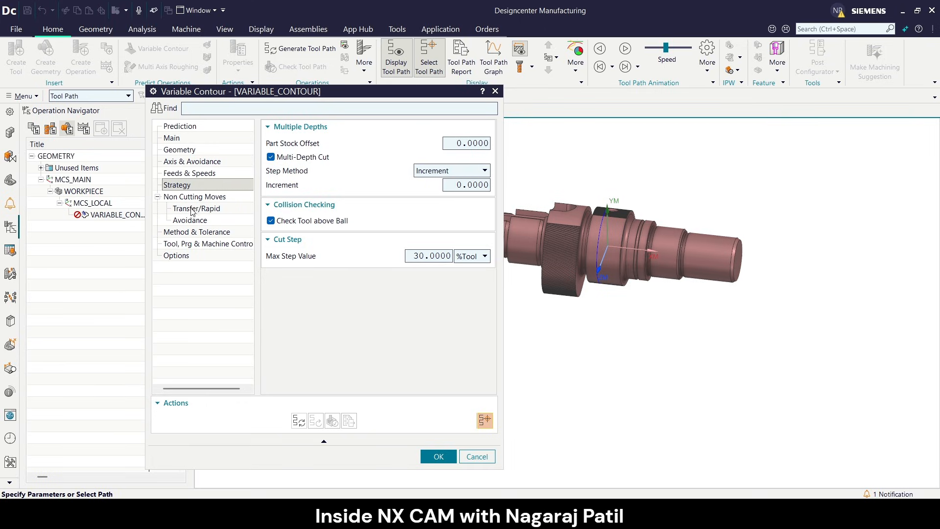
left_click(195, 209)
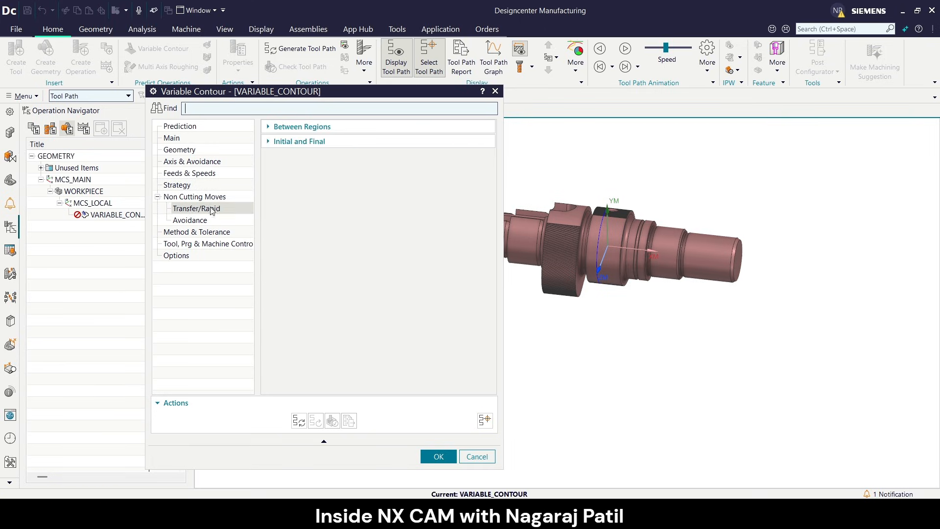
left_click(374, 132)
left_click(414, 146)
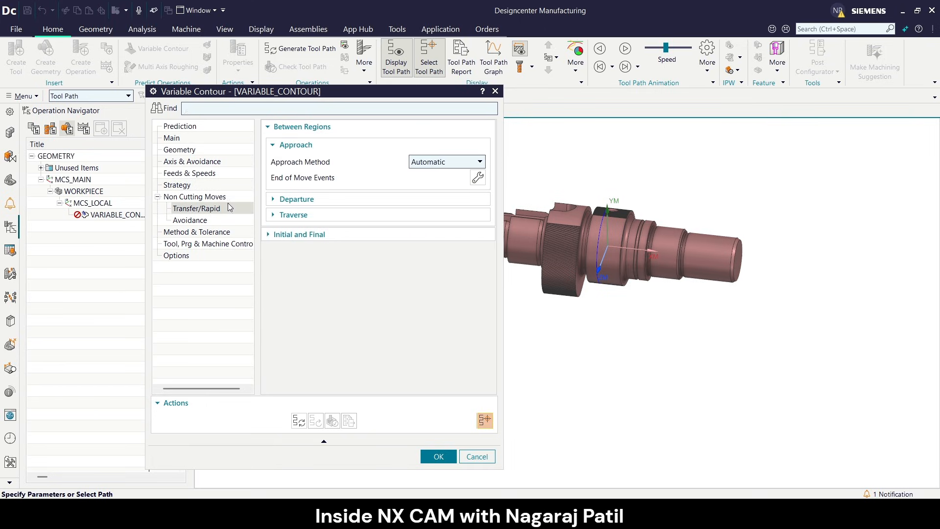
left_click(201, 221)
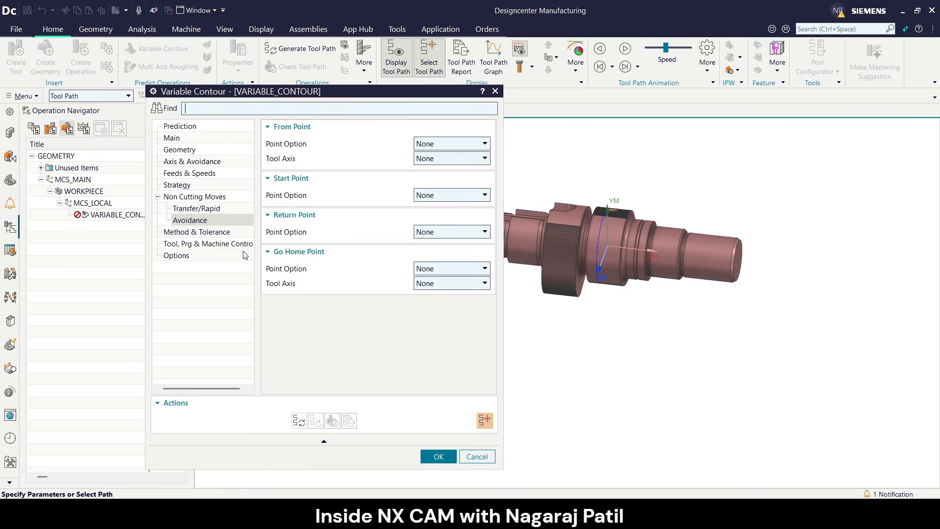
Assign the MILL_FINISH method to the Variable Contour operation.
left_click(216, 233)
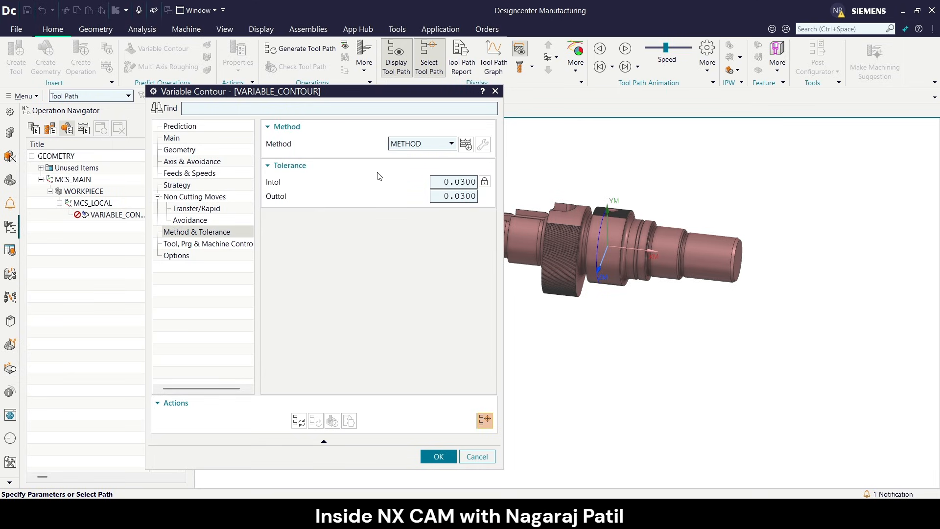
scroll(597, 208, "down", 1)
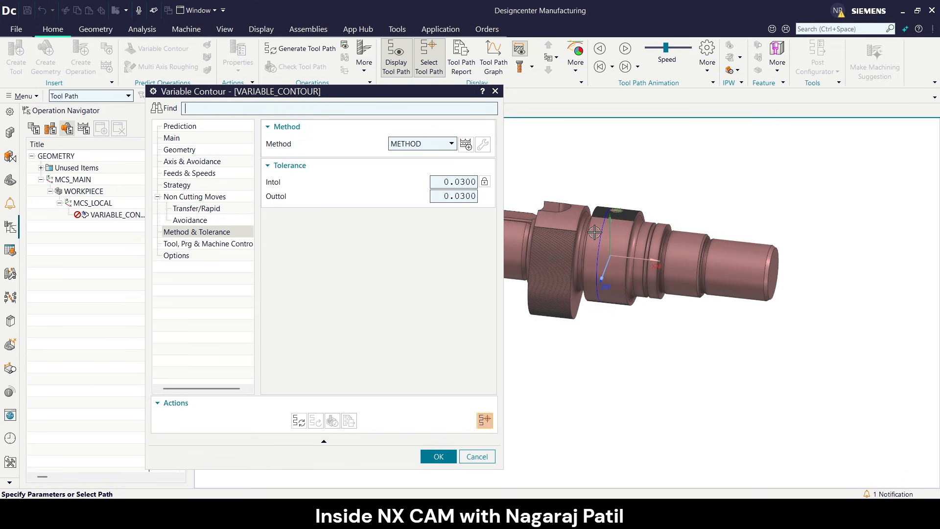
scroll(573, 228, "down", 2)
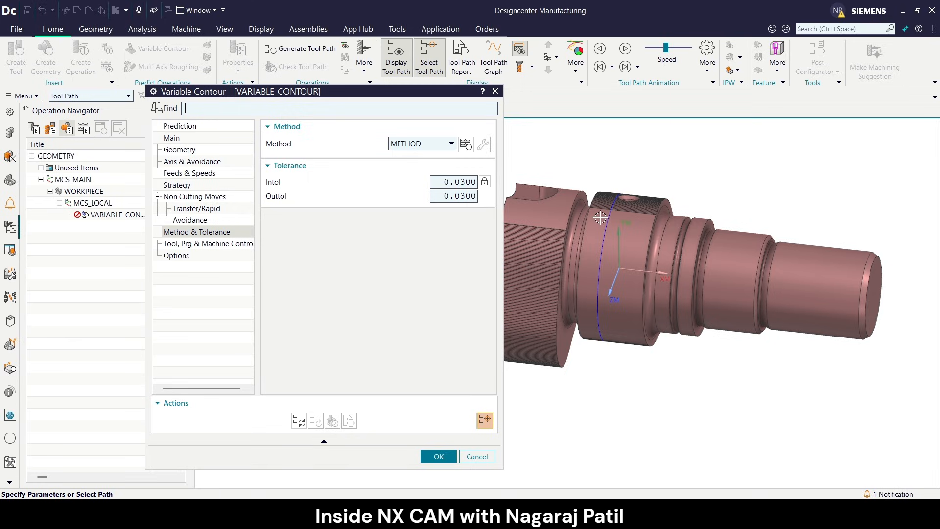
left_click(433, 145)
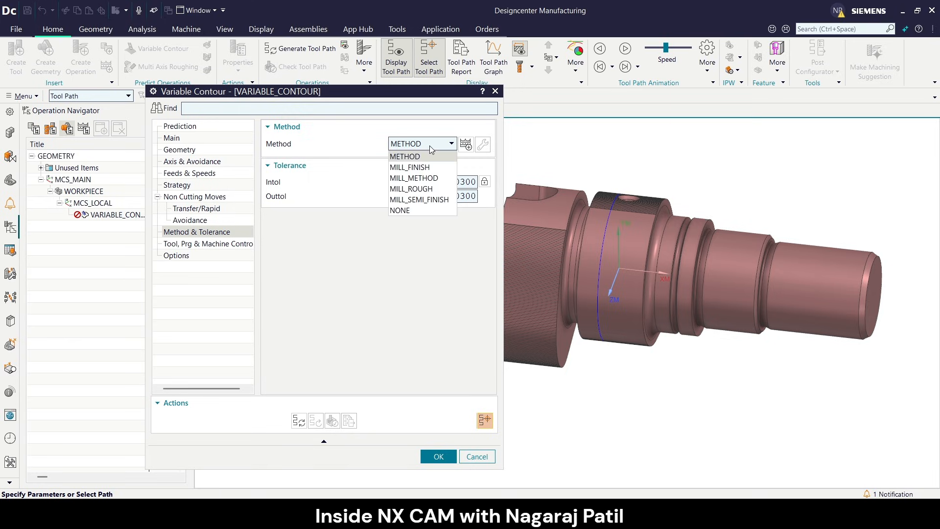
left_click(435, 168)
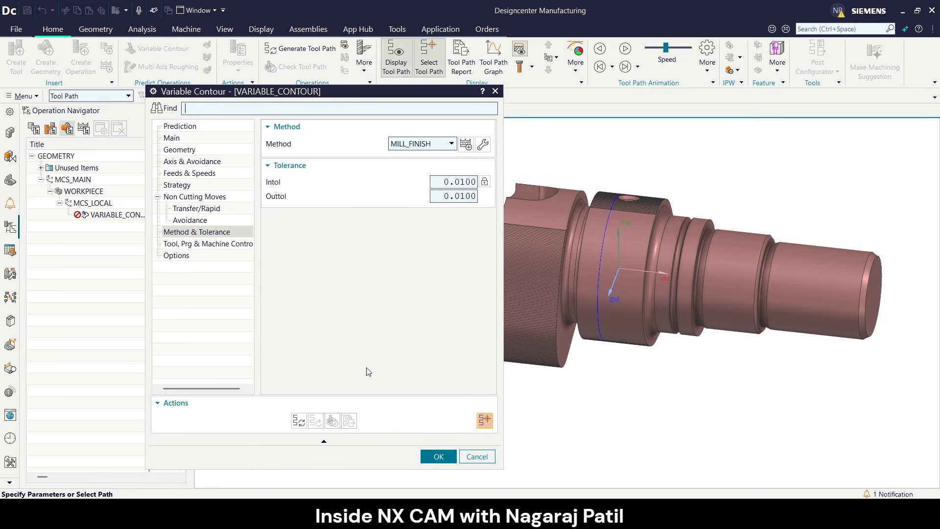
Generate the Variable Contour tool path around the shaft lobe, accept the operation, and inspect the path on the part.
left_click(298, 420)
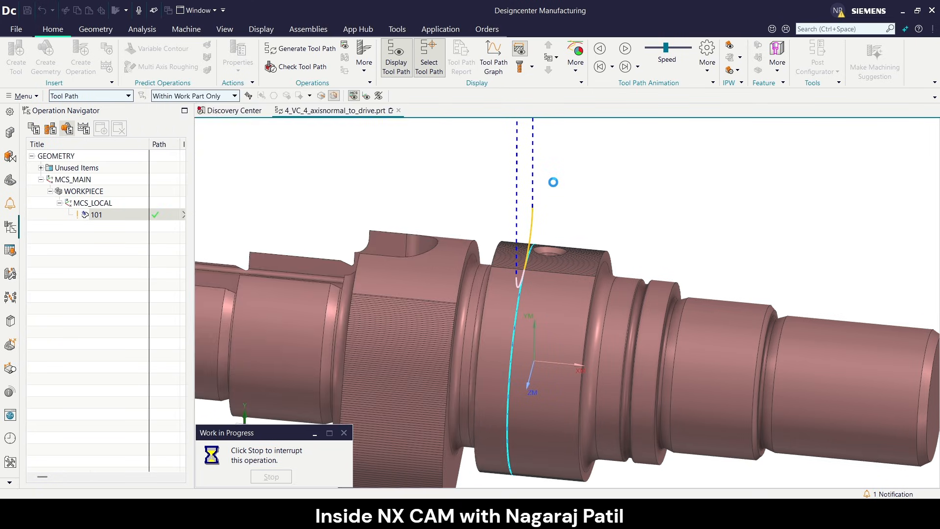
scroll(554, 266, "down", 2)
middle_click_drag(553, 266, 516, 310)
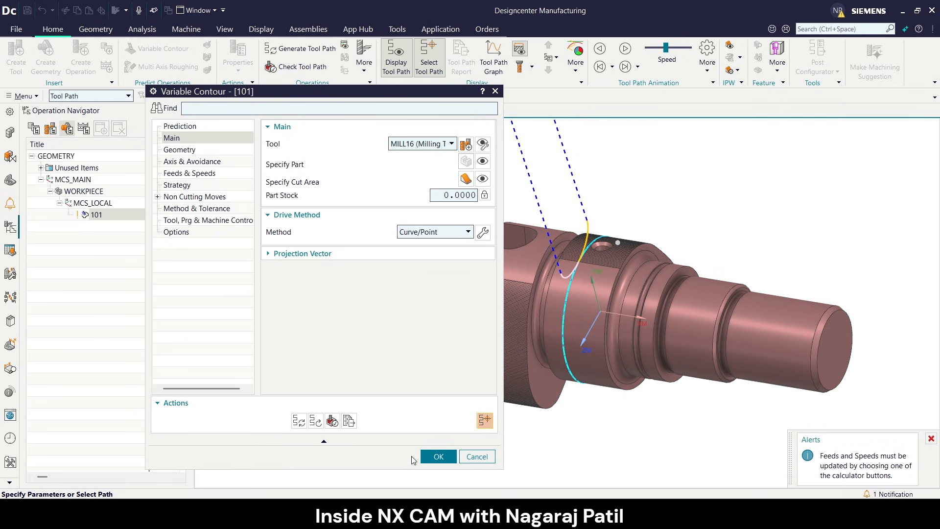
left_click(436, 456)
middle_click_drag(607, 273, 598, 270)
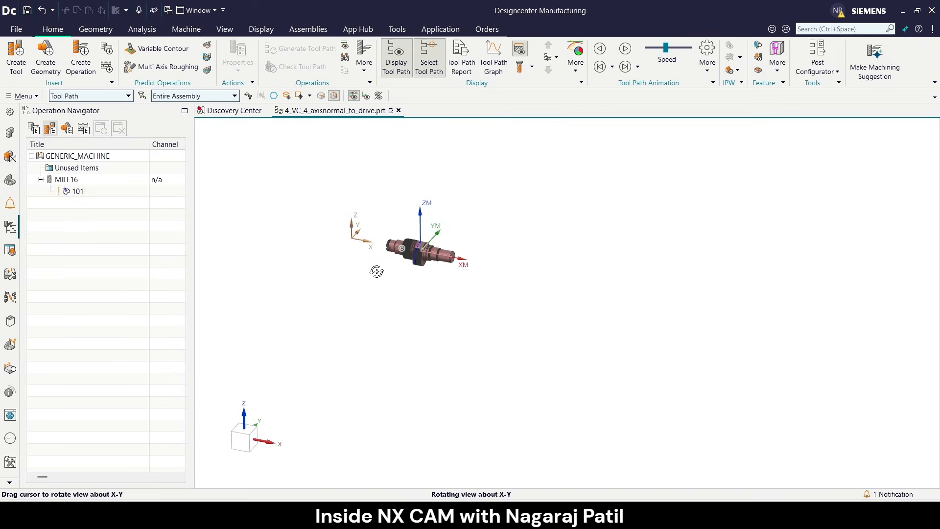
middle_click_drag(376, 271, 378, 271)
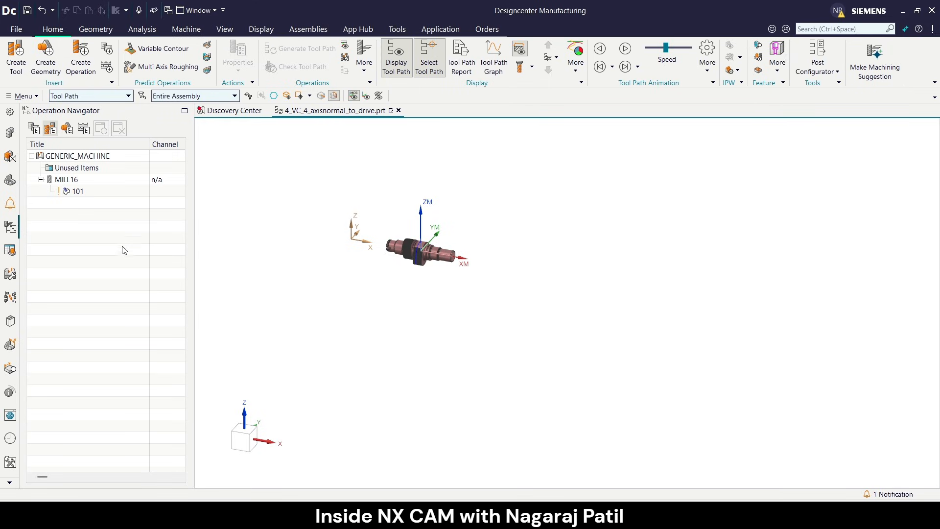
Replace the generic machine with the 4-axis vertical A-table mill sim04_mill_4ax_fanuc from the machine library.
double_click(100, 156)
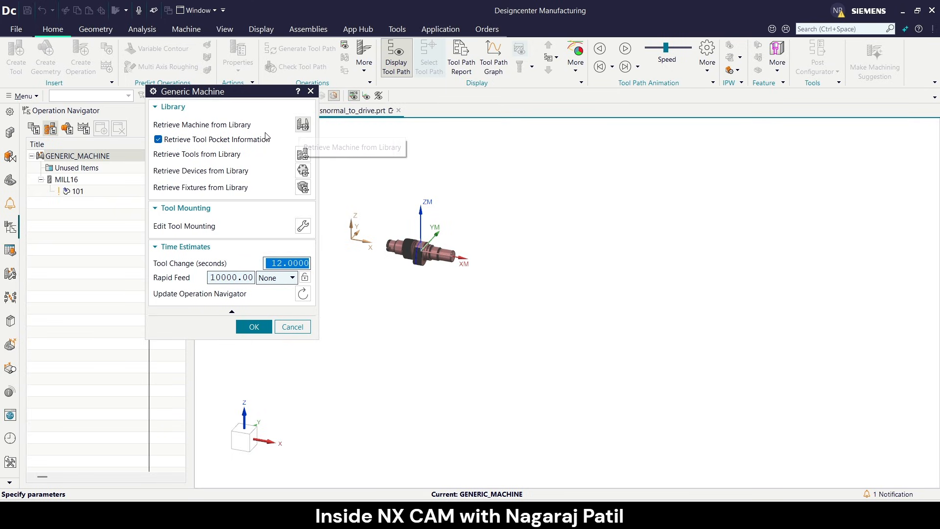
left_click(309, 129)
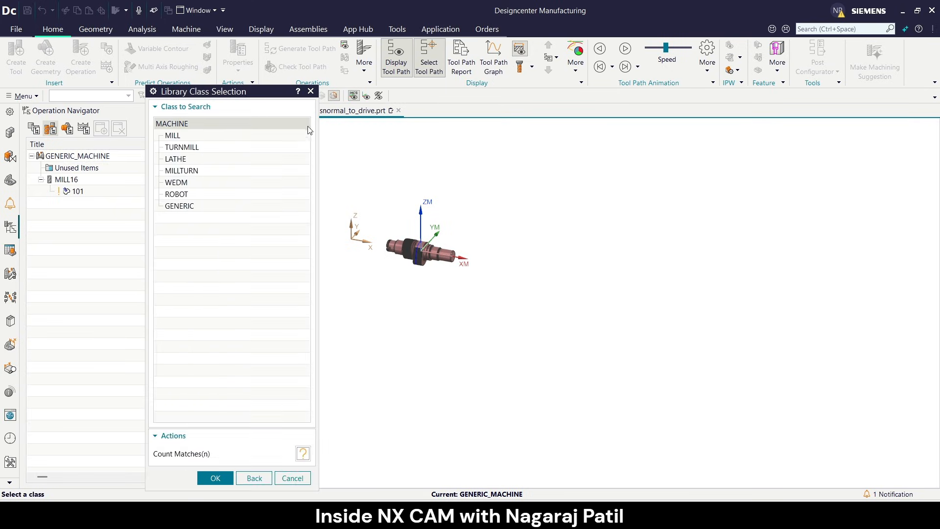
double_click(180, 137)
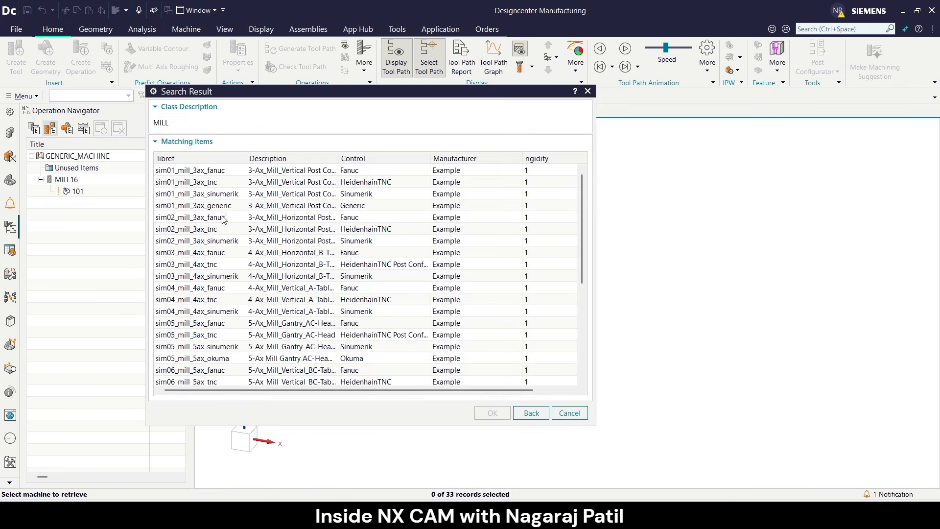
left_click(274, 290)
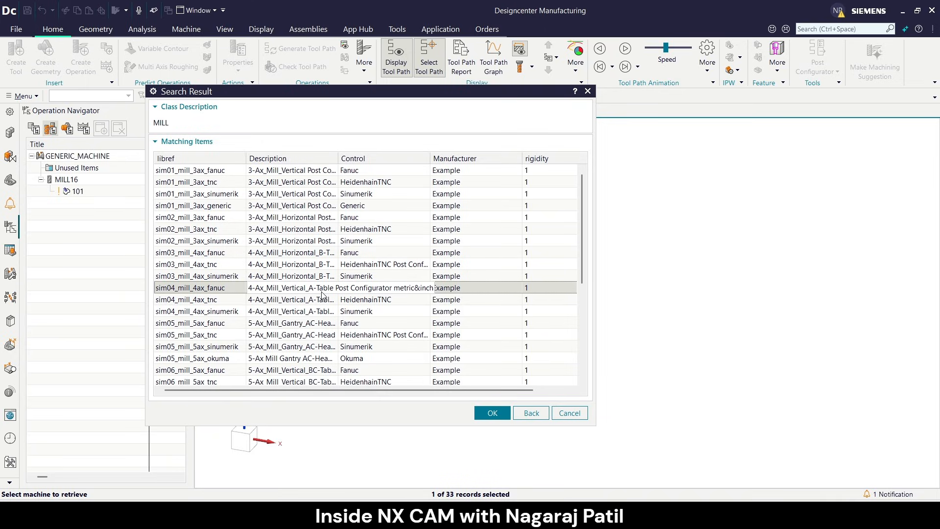
left_click(487, 413)
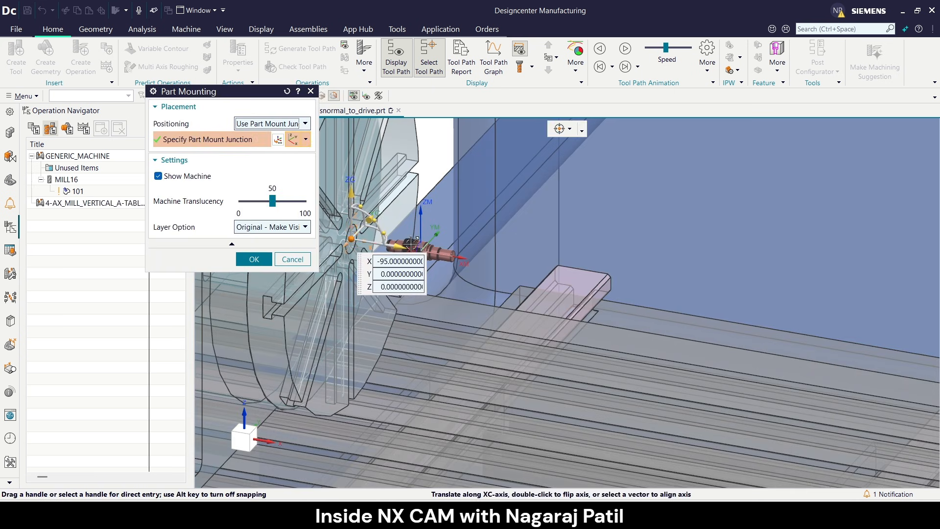
Position the part mount junction at X -215, Y 0, Z 0 and accept the part mounting and machine replacement.
scroll(482, 258, "down", 1)
scroll(482, 258, "down", 3)
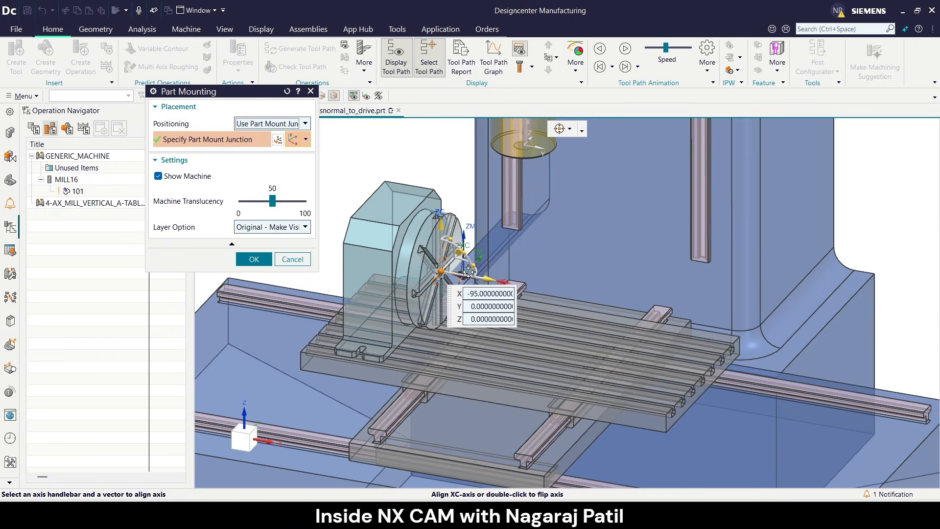
scroll(451, 270, "up", 1)
scroll(450, 271, "up", 2)
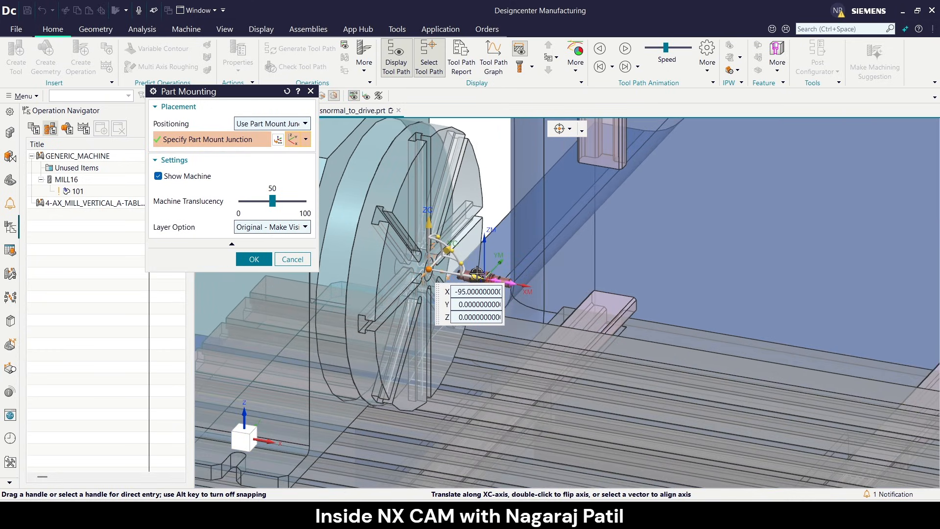
left_click_drag(474, 272, 394, 271)
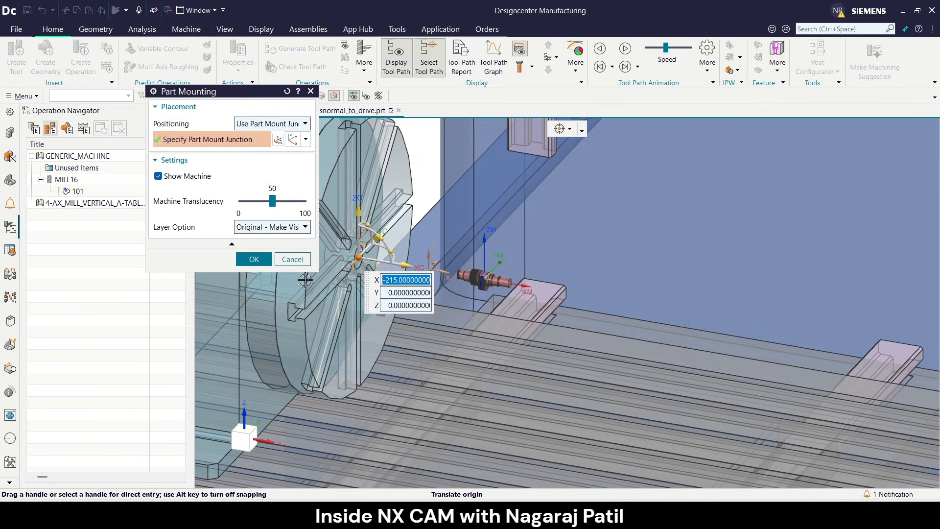
left_click(254, 259)
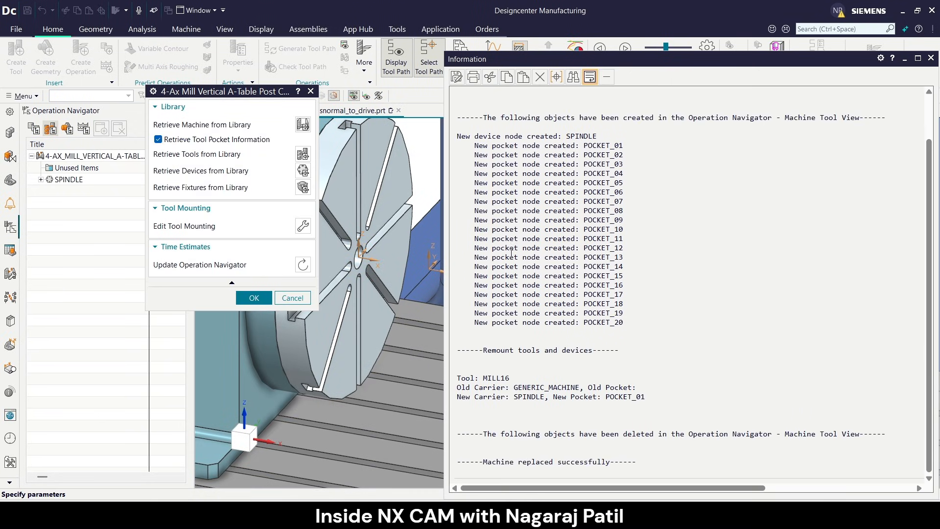
left_click(930, 58)
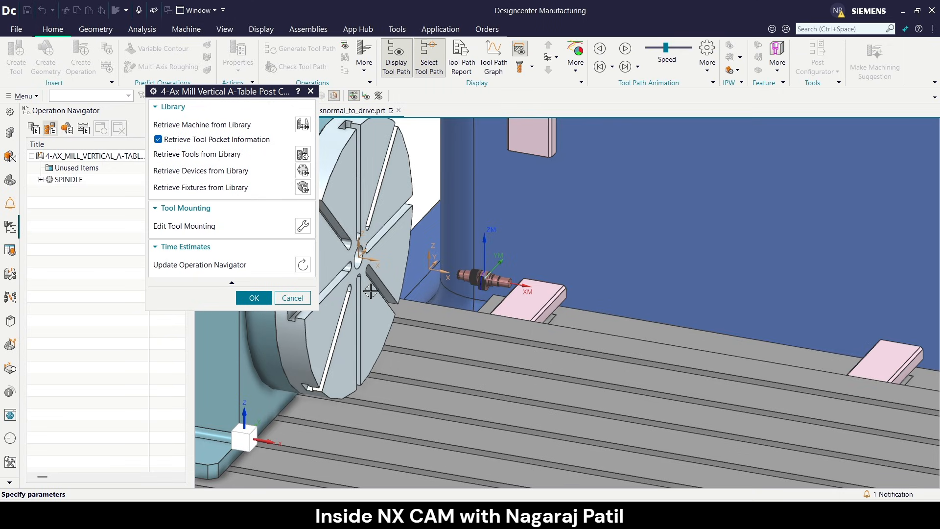
left_click(245, 301)
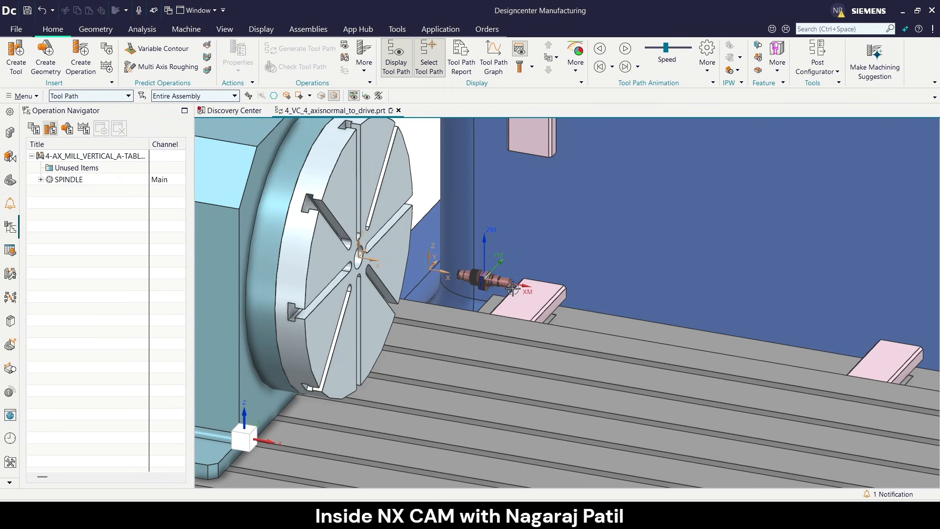
Start the machine tool simulation for operation 101, held by tool MILL16 in POCKET_01 of the spindle.
scroll(513, 291, "down", 2)
left_click(41, 179)
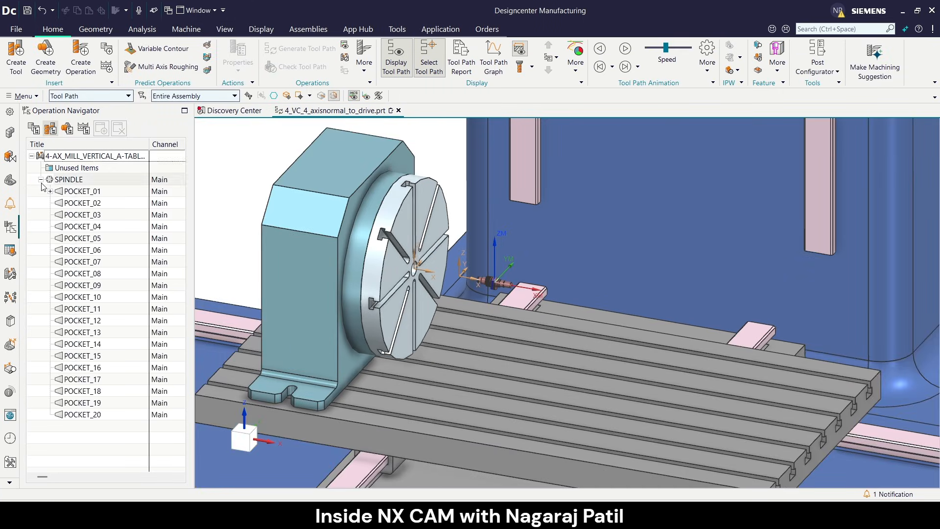
left_click(50, 191)
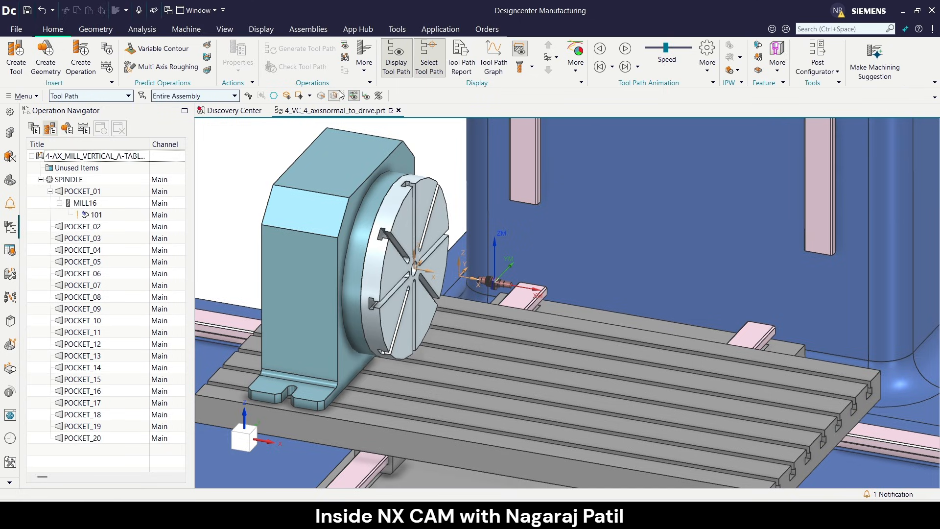
right_click(103, 218)
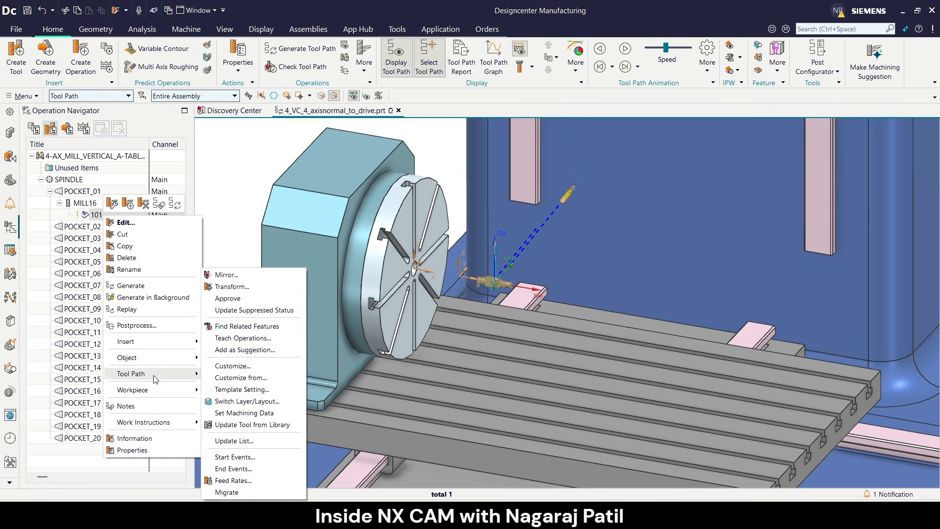
mouse_move(161, 380)
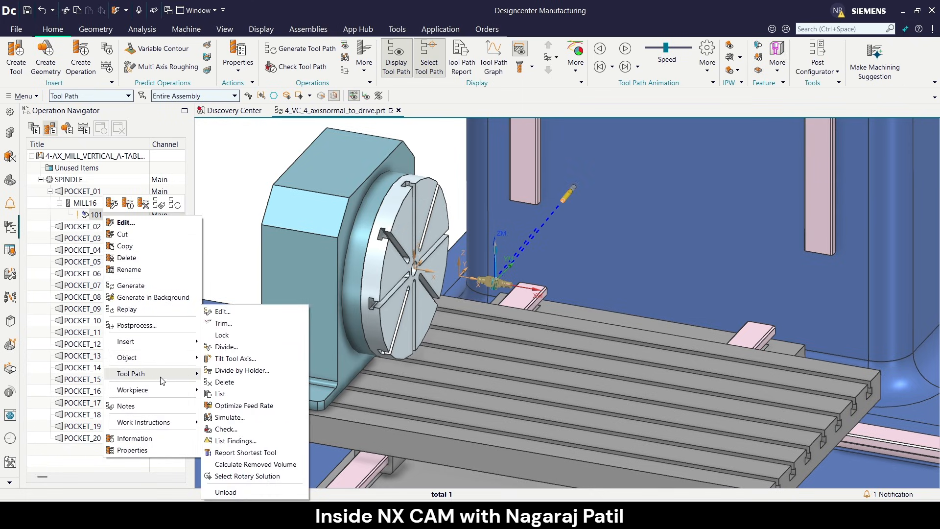
left_click(229, 417)
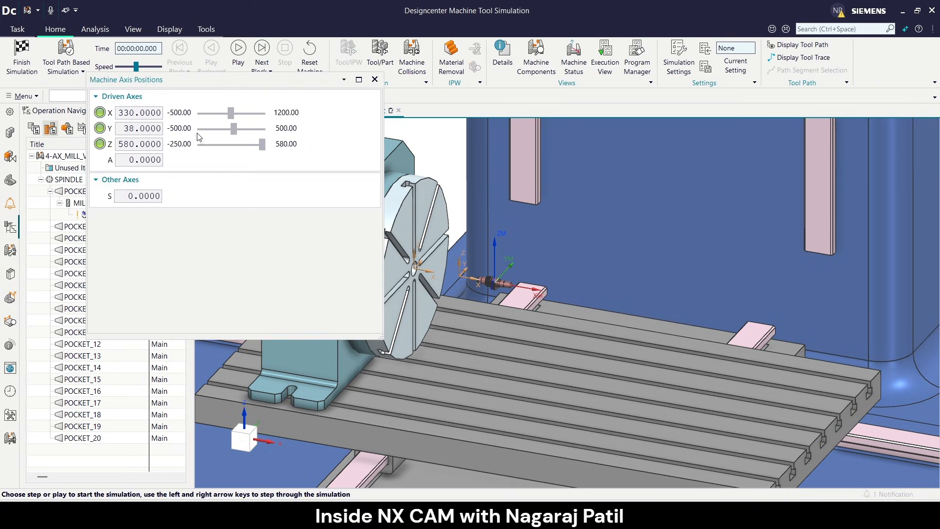
Lower the simulation speed, play the simulation, and move the machine axis positions window clear of the animation controls.
left_click(128, 68)
left_click(123, 68)
left_click(238, 49)
scroll(565, 333, "down", 5)
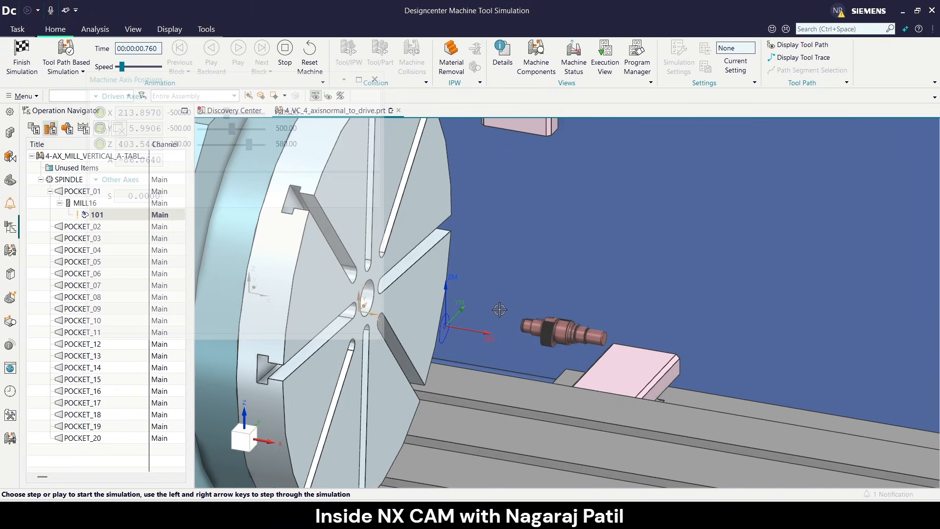
scroll(495, 311, "up", 2)
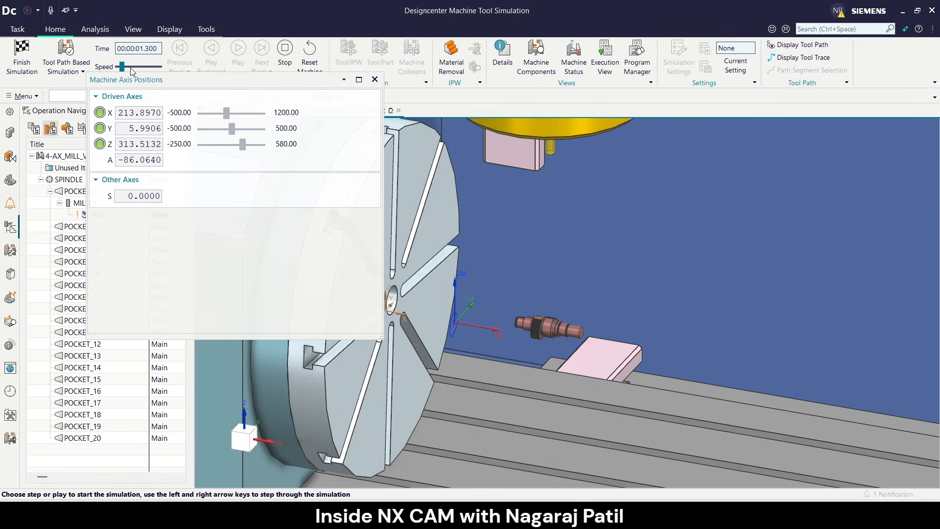
left_click_drag(153, 85, 149, 143)
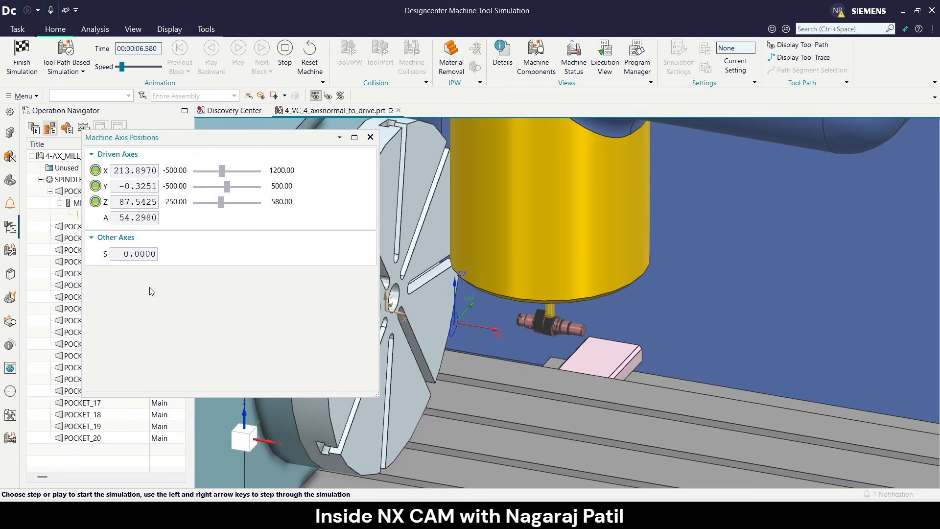
Examine the cutter's contact with the shaft lobe and the rotary table's motion from near and far during the simulation.
scroll(558, 330, "up", 3)
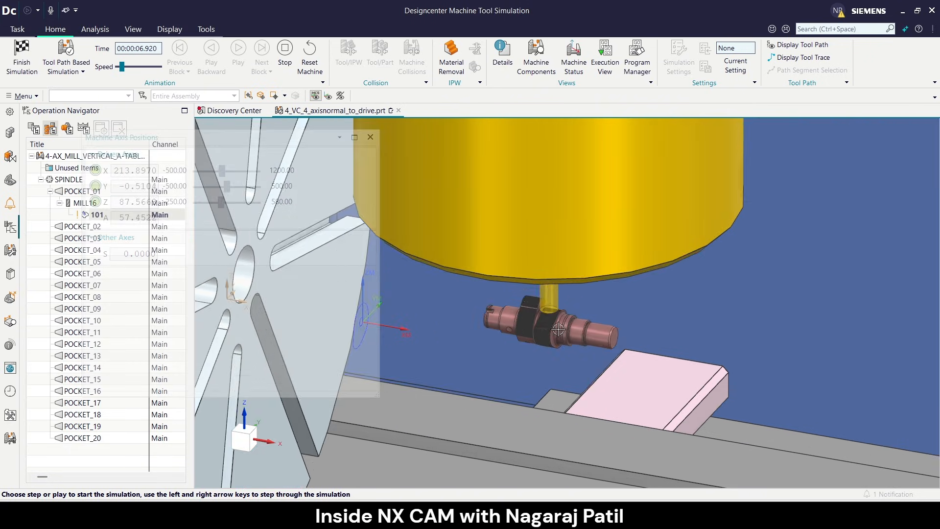
scroll(558, 329, "up", 3)
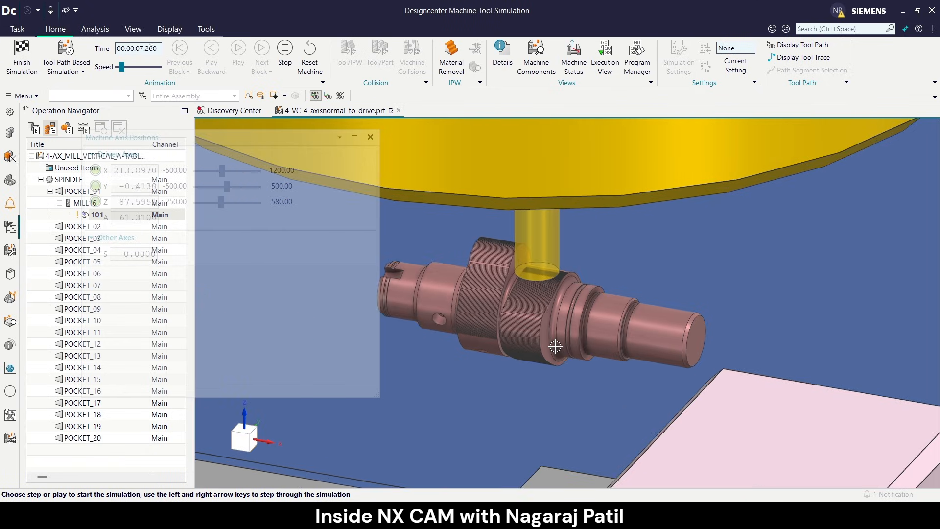
scroll(543, 312, "down", 1)
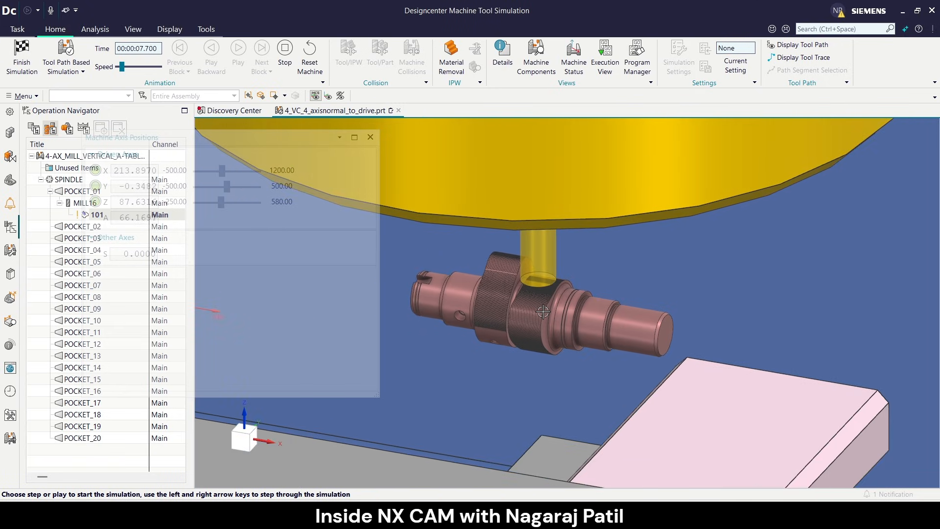
scroll(543, 311, "down", 3)
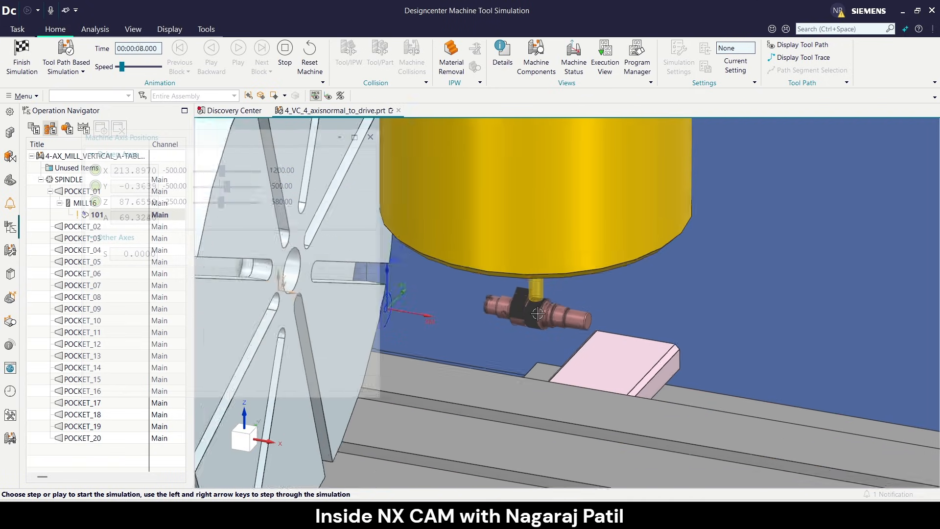
scroll(537, 313, "down", 2)
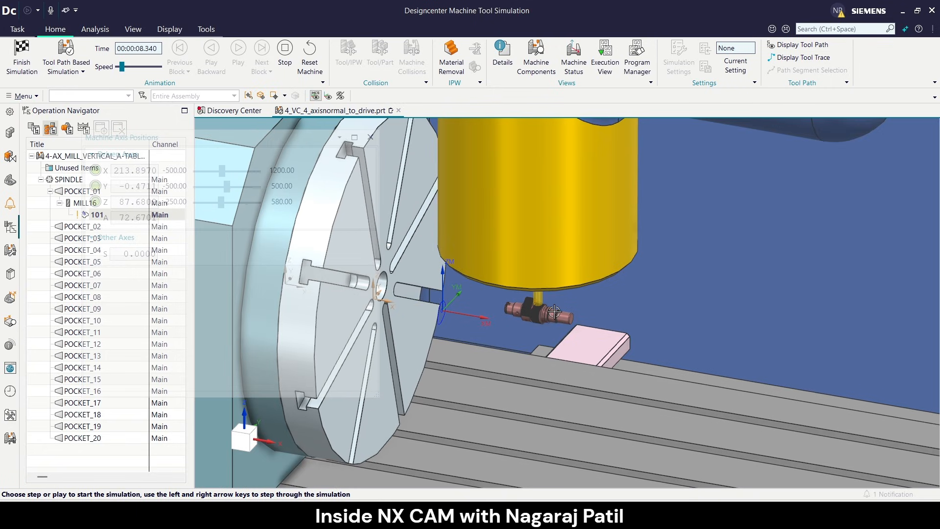
scroll(554, 311, "down", 2)
middle_click_drag(554, 313, 567, 316)
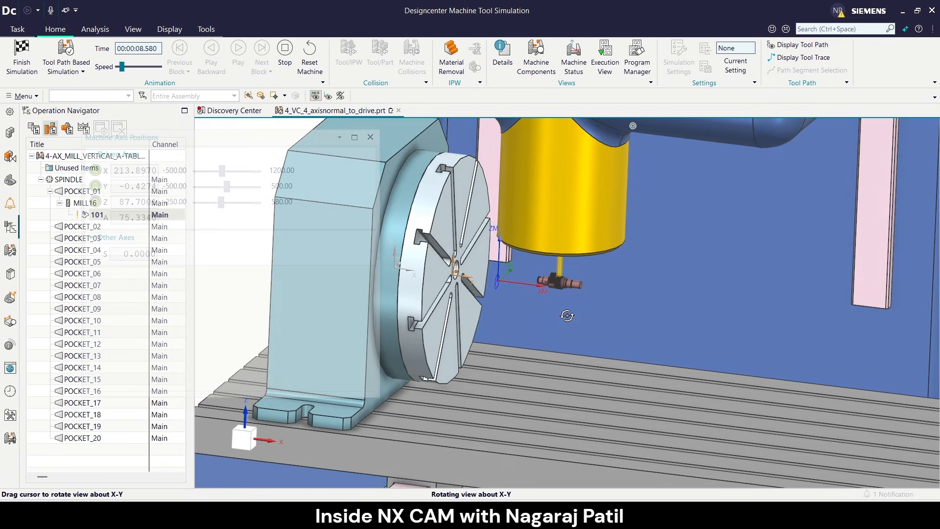
scroll(572, 256, "up", 3)
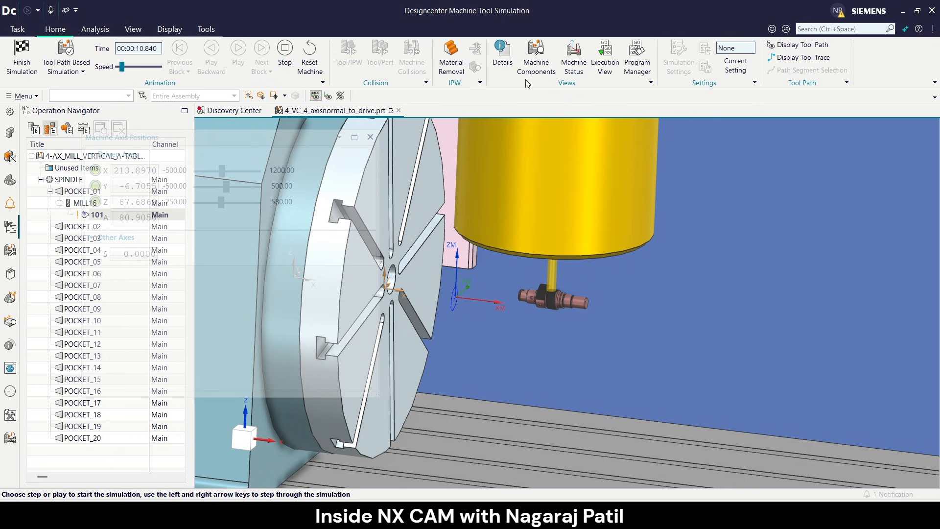
Show the Execution View to follow the tool path lines and look closely at the cutter on the lobe.
left_click(607, 66)
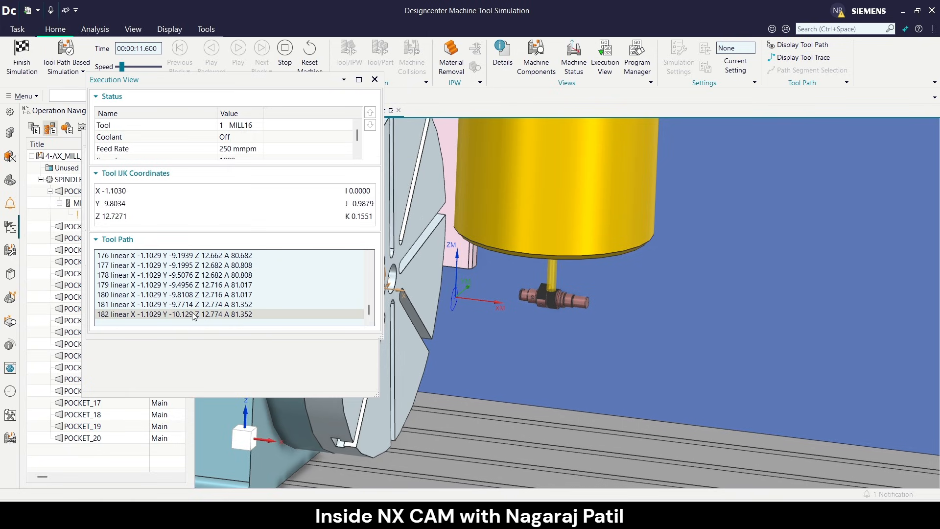
scroll(589, 292, "up", 5)
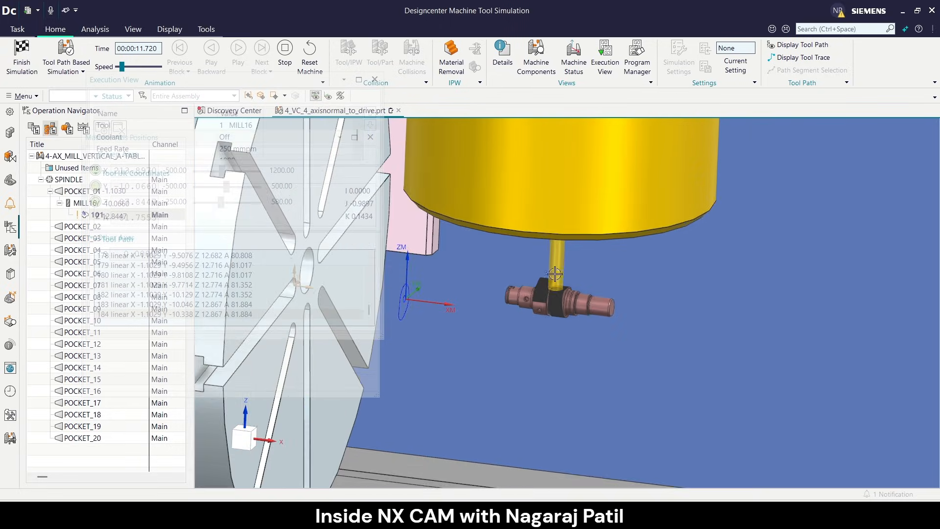
scroll(587, 292, "up", 2)
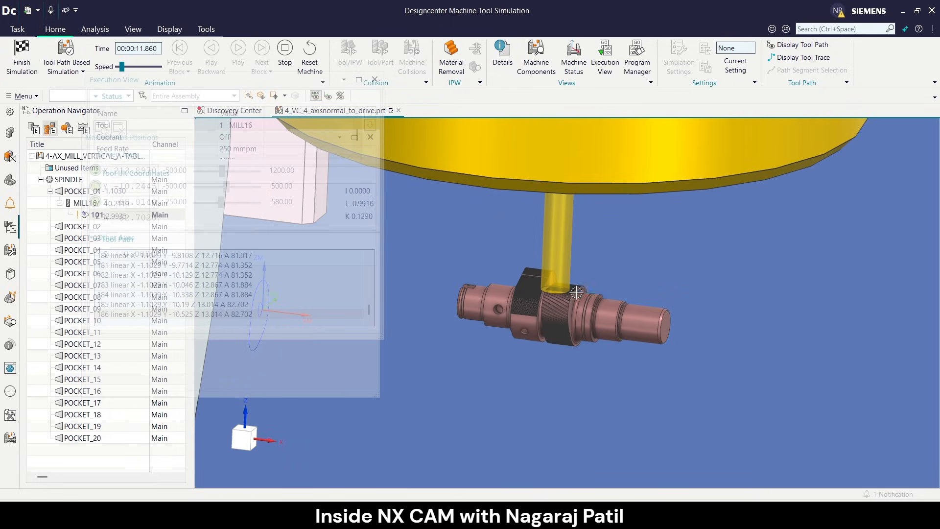
Raise the simulation speed in stages and watch the 4-axis machining of the lobe through to the end.
left_click(131, 65)
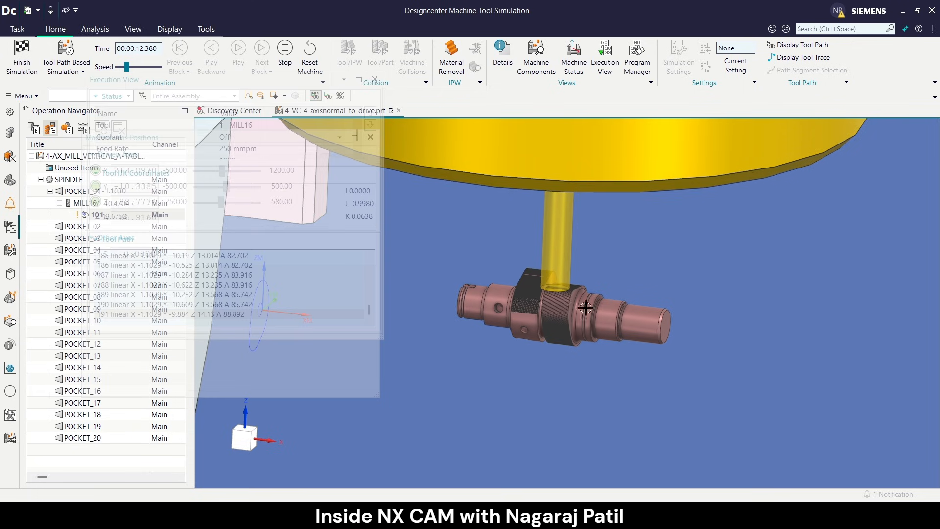
scroll(586, 306, "down", 5)
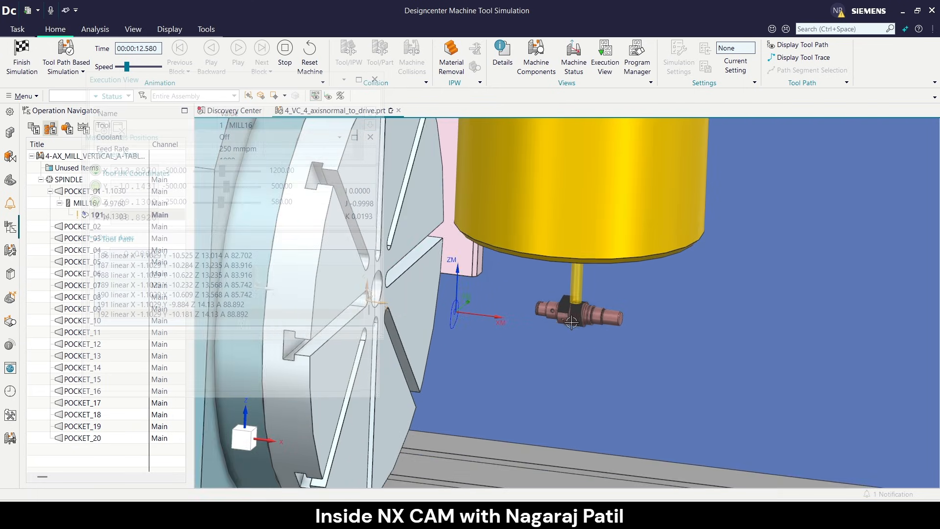
scroll(572, 321, "down", 1)
scroll(576, 319, "down", 1)
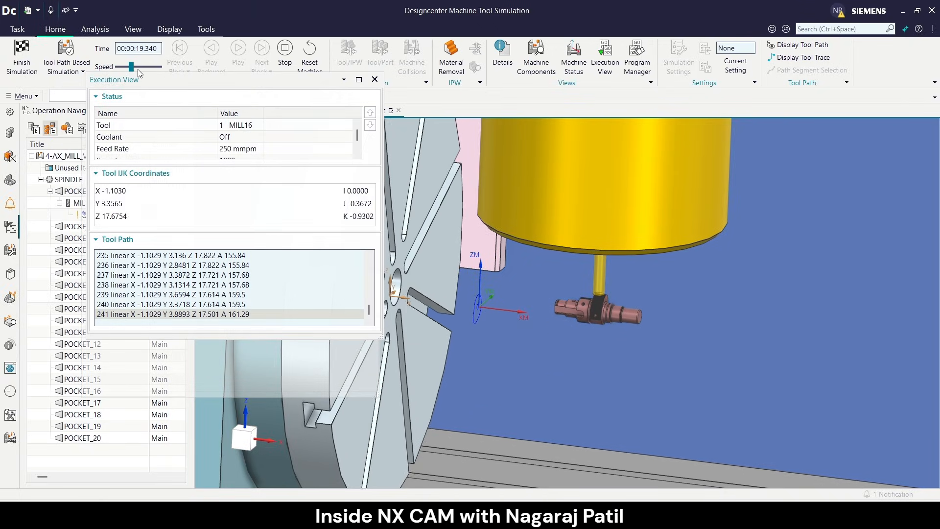
left_click(141, 68)
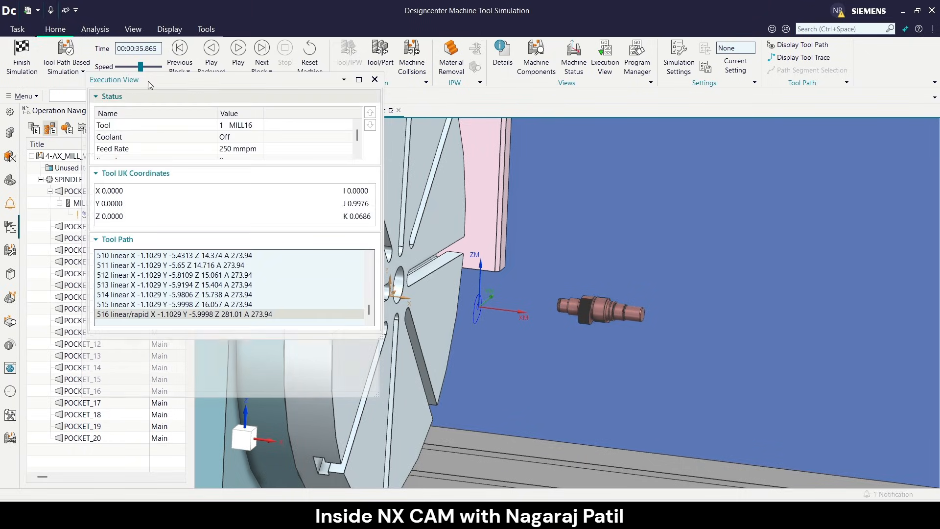
Reset the machine, turn on the tool path trace display, and replay the simulation.
left_click(317, 64)
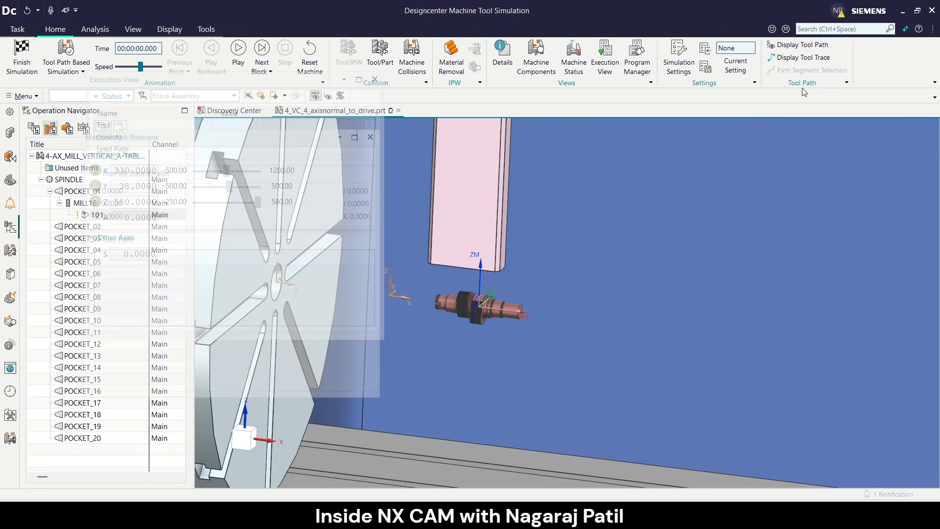
left_click(790, 60)
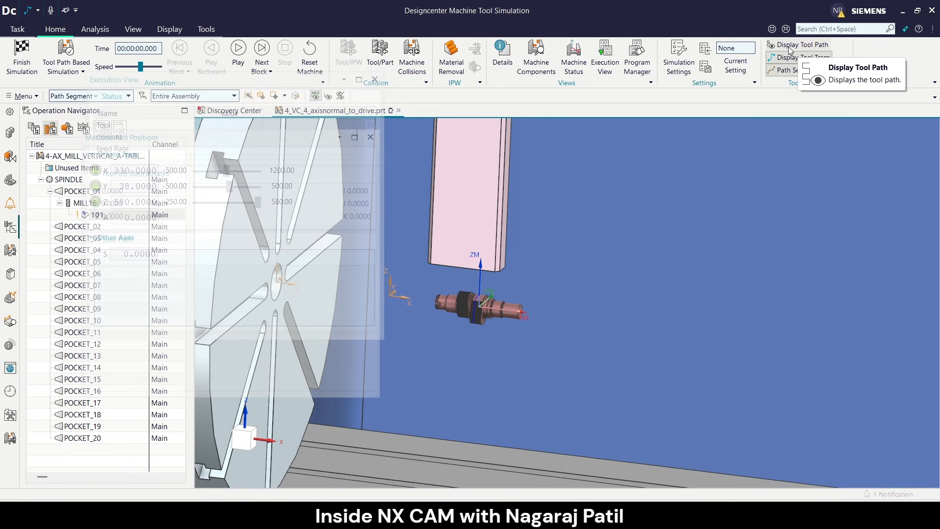
left_click(238, 49)
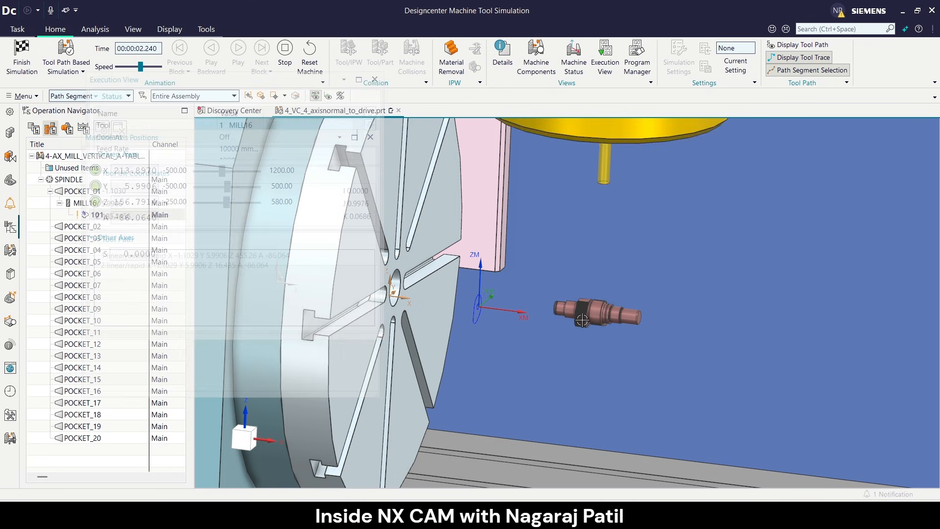